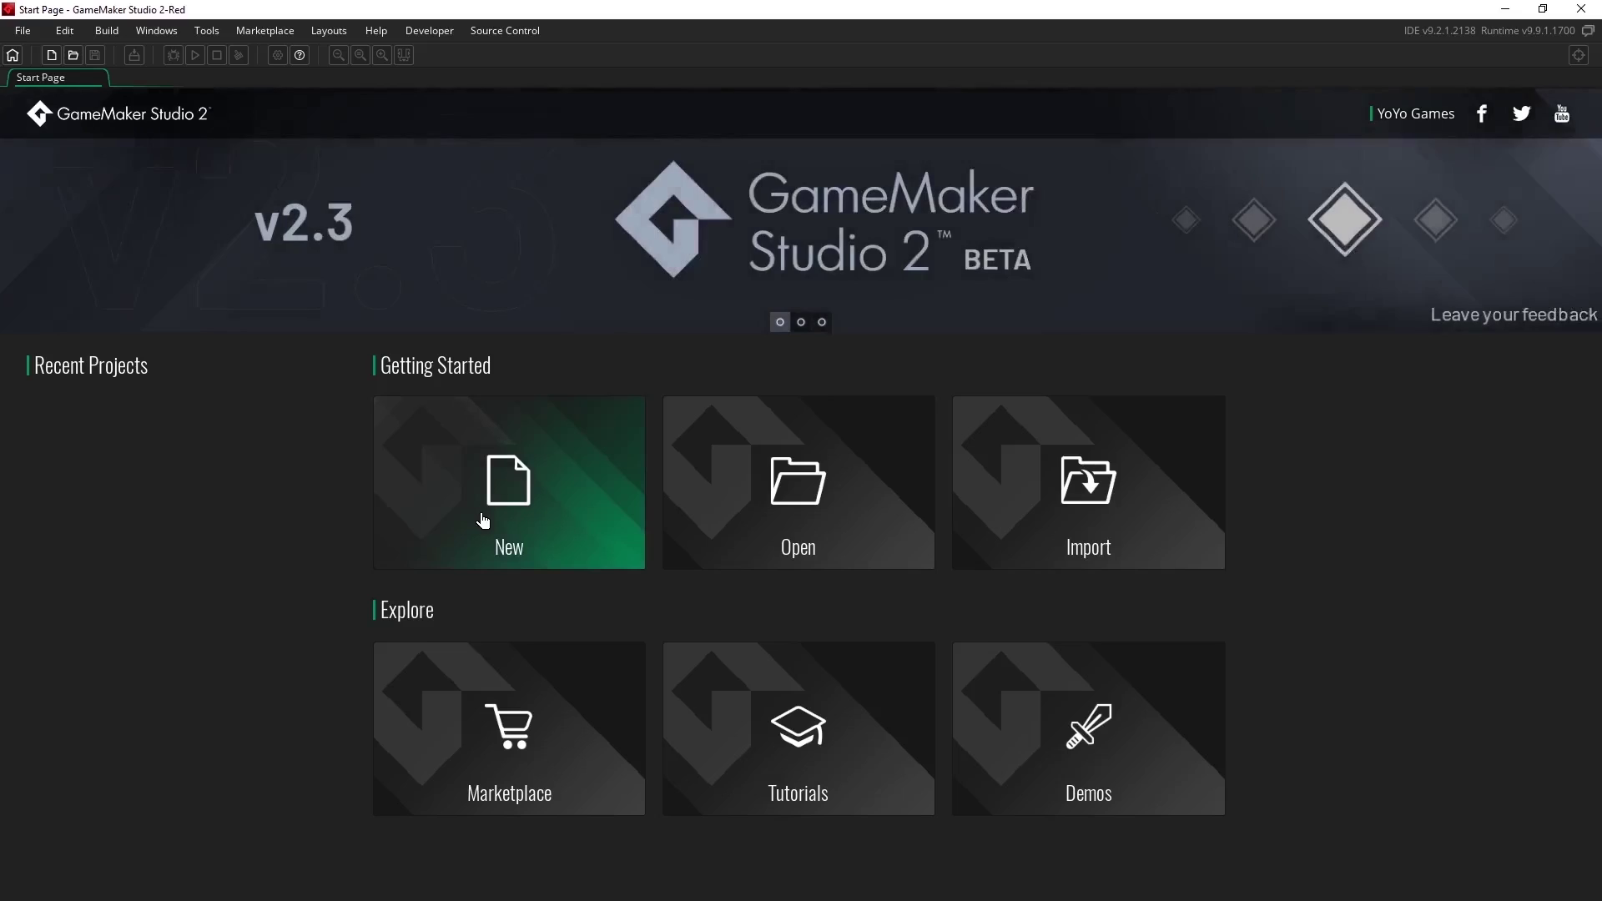
- Create a new Drag and Drop project named Sequence_tutorial
{"action": "left_click", "coordinate": [483, 521]}
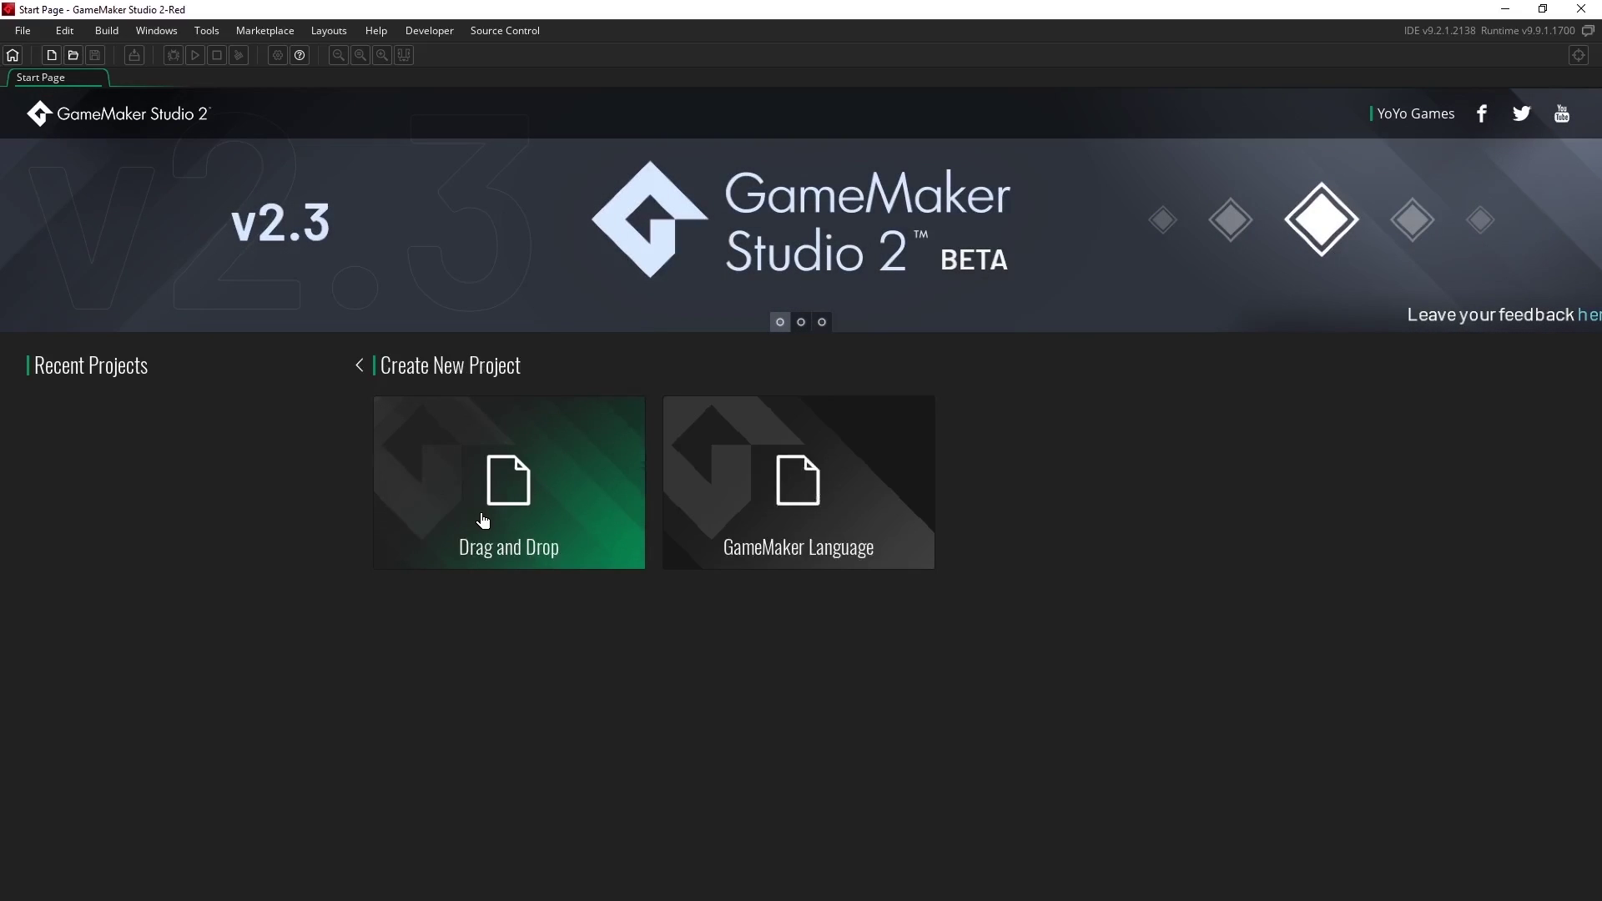
{"action": "left_click", "coordinate": [483, 521]}
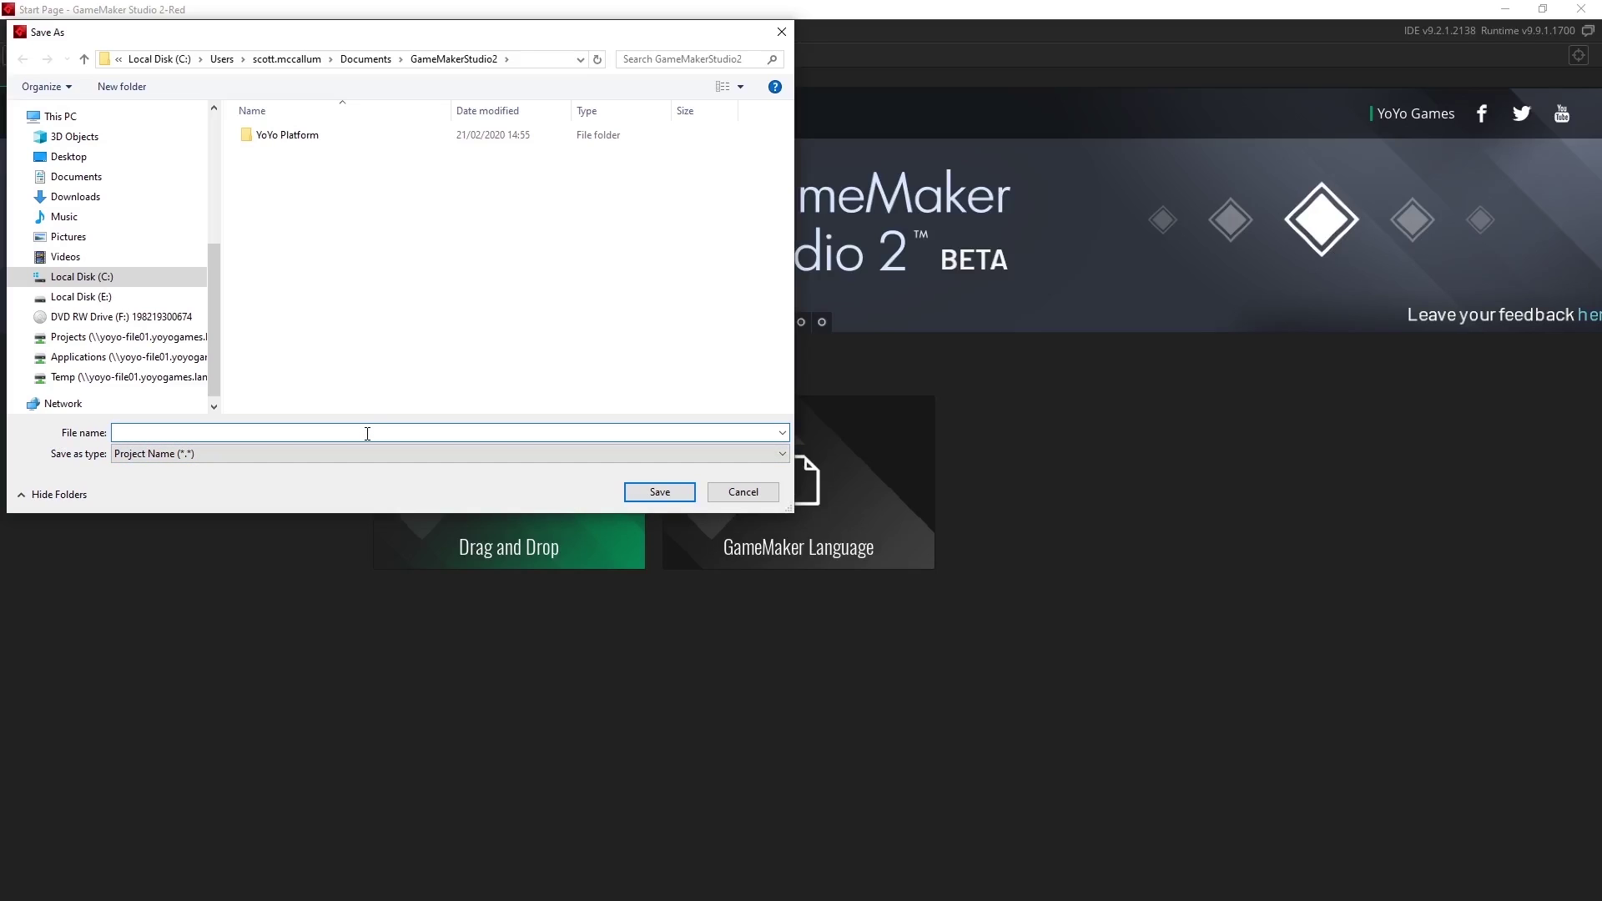
{"action": "type", "text": "Sequence_tutorial"}
{"action": "key", "text": "Return"}
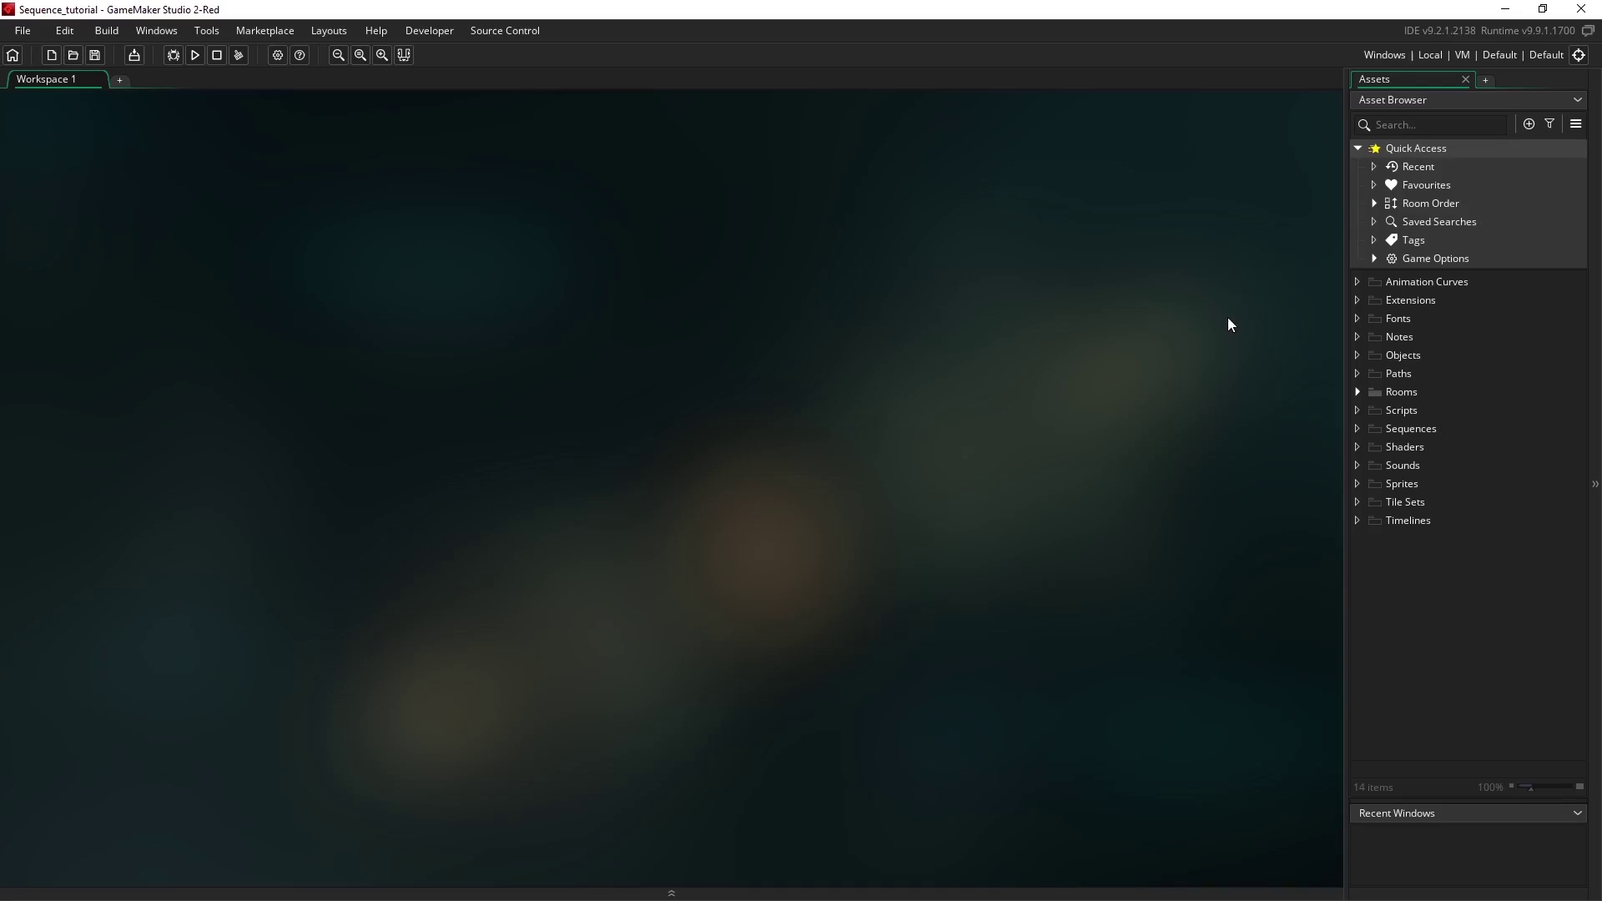
- Add a new sequence in the Sequences folder, keeping the default name Sequence1
{"action": "left_click", "coordinate": [1404, 429]}
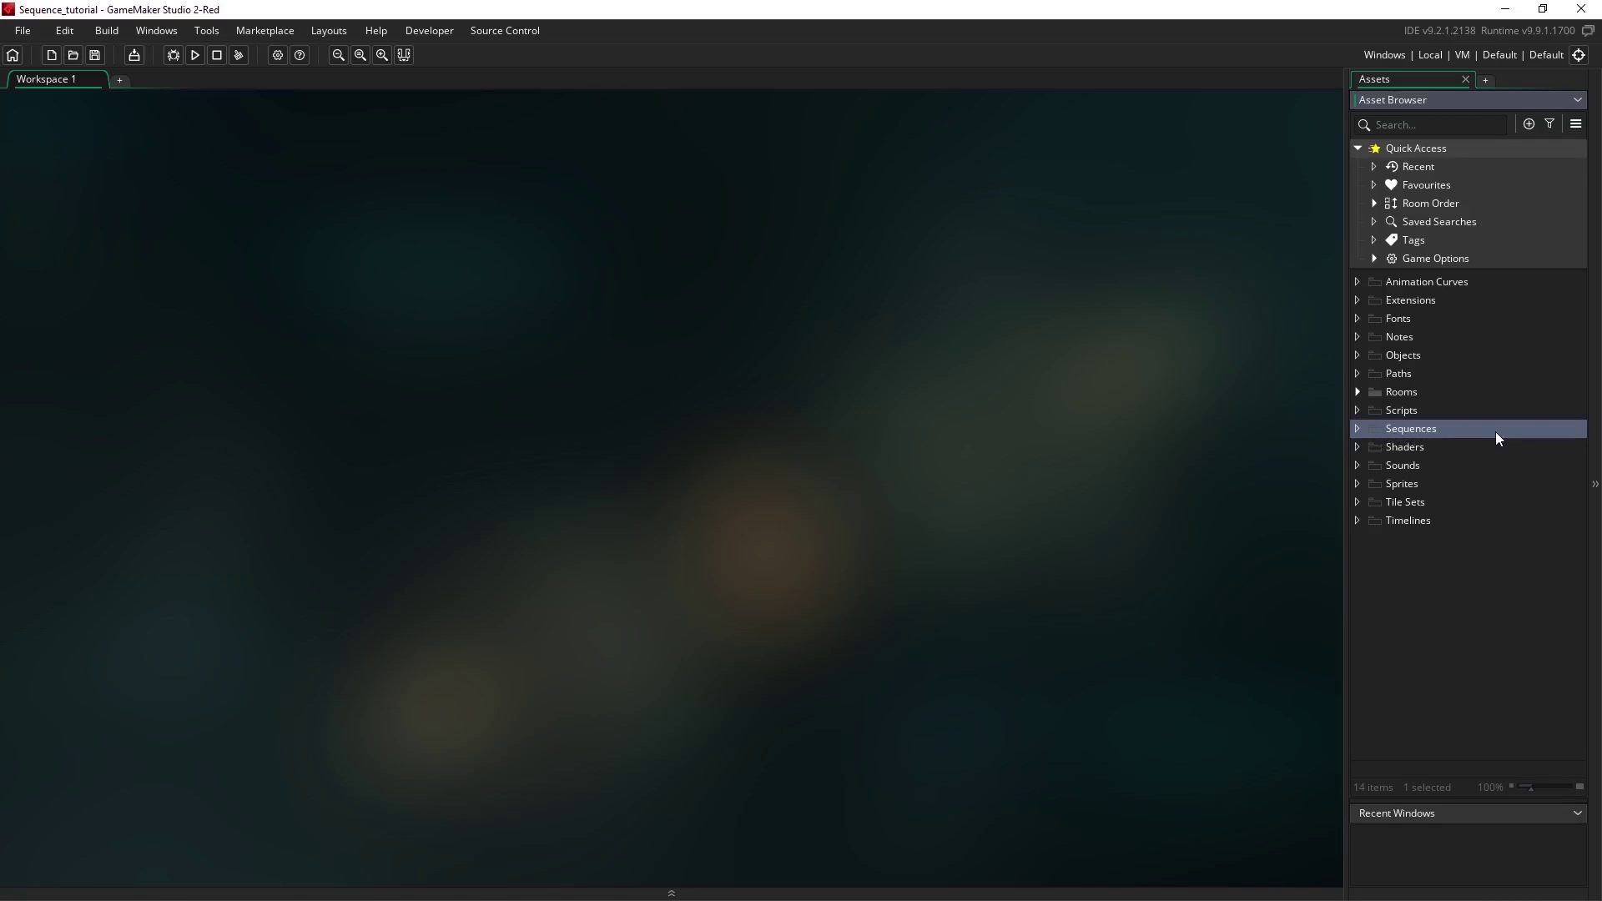
{"action": "left_click", "coordinate": [1530, 124]}
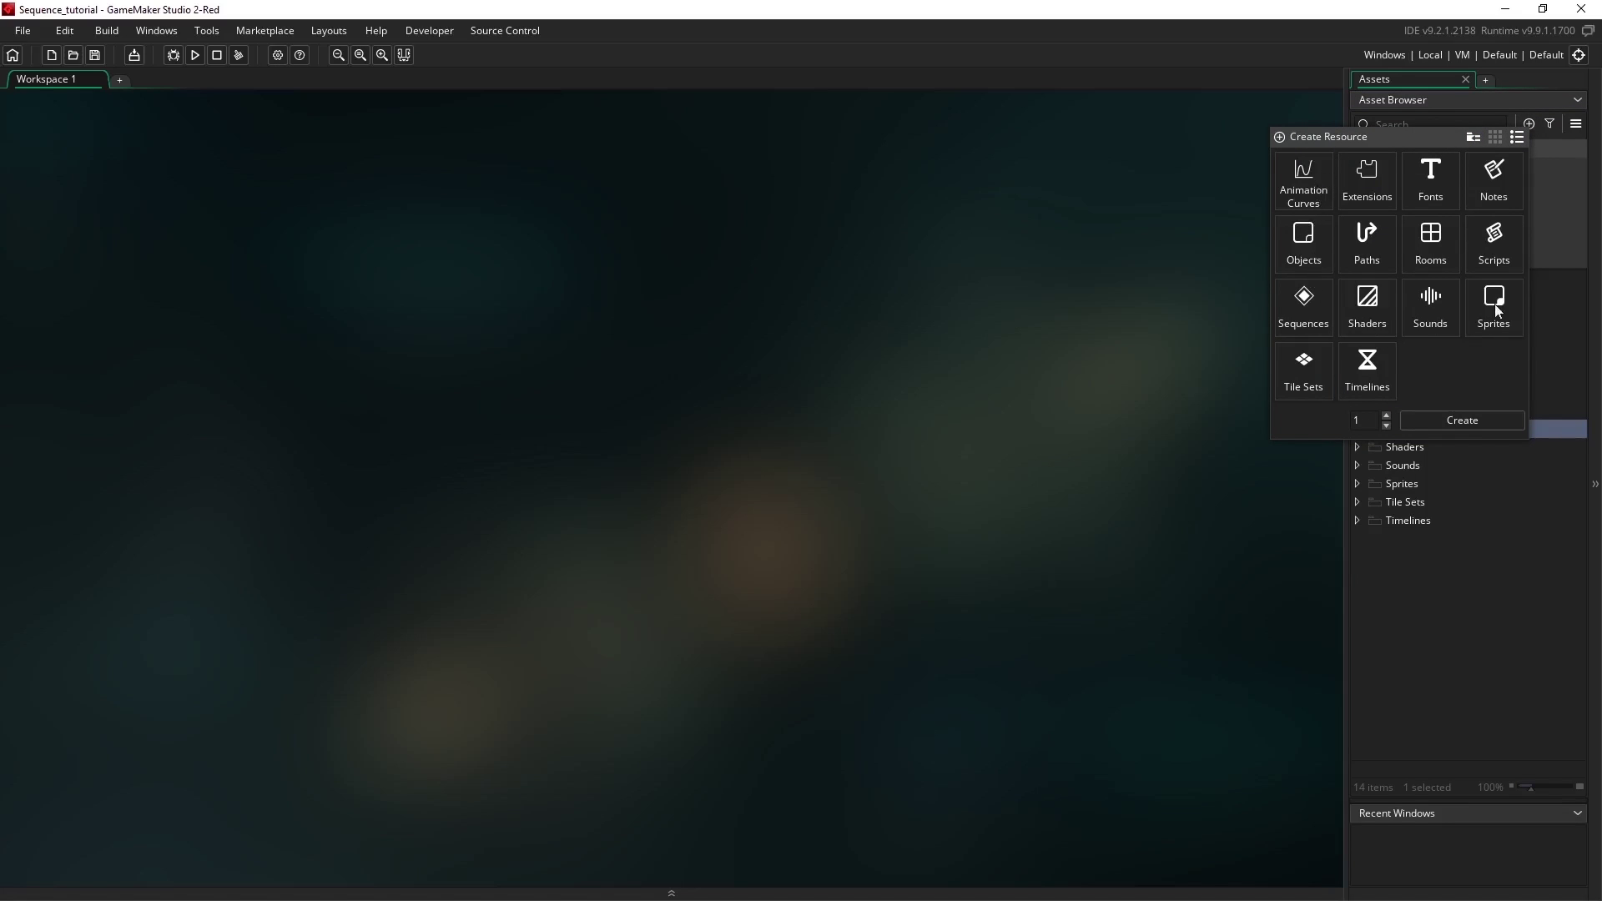
{"action": "left_click", "coordinate": [1303, 323]}
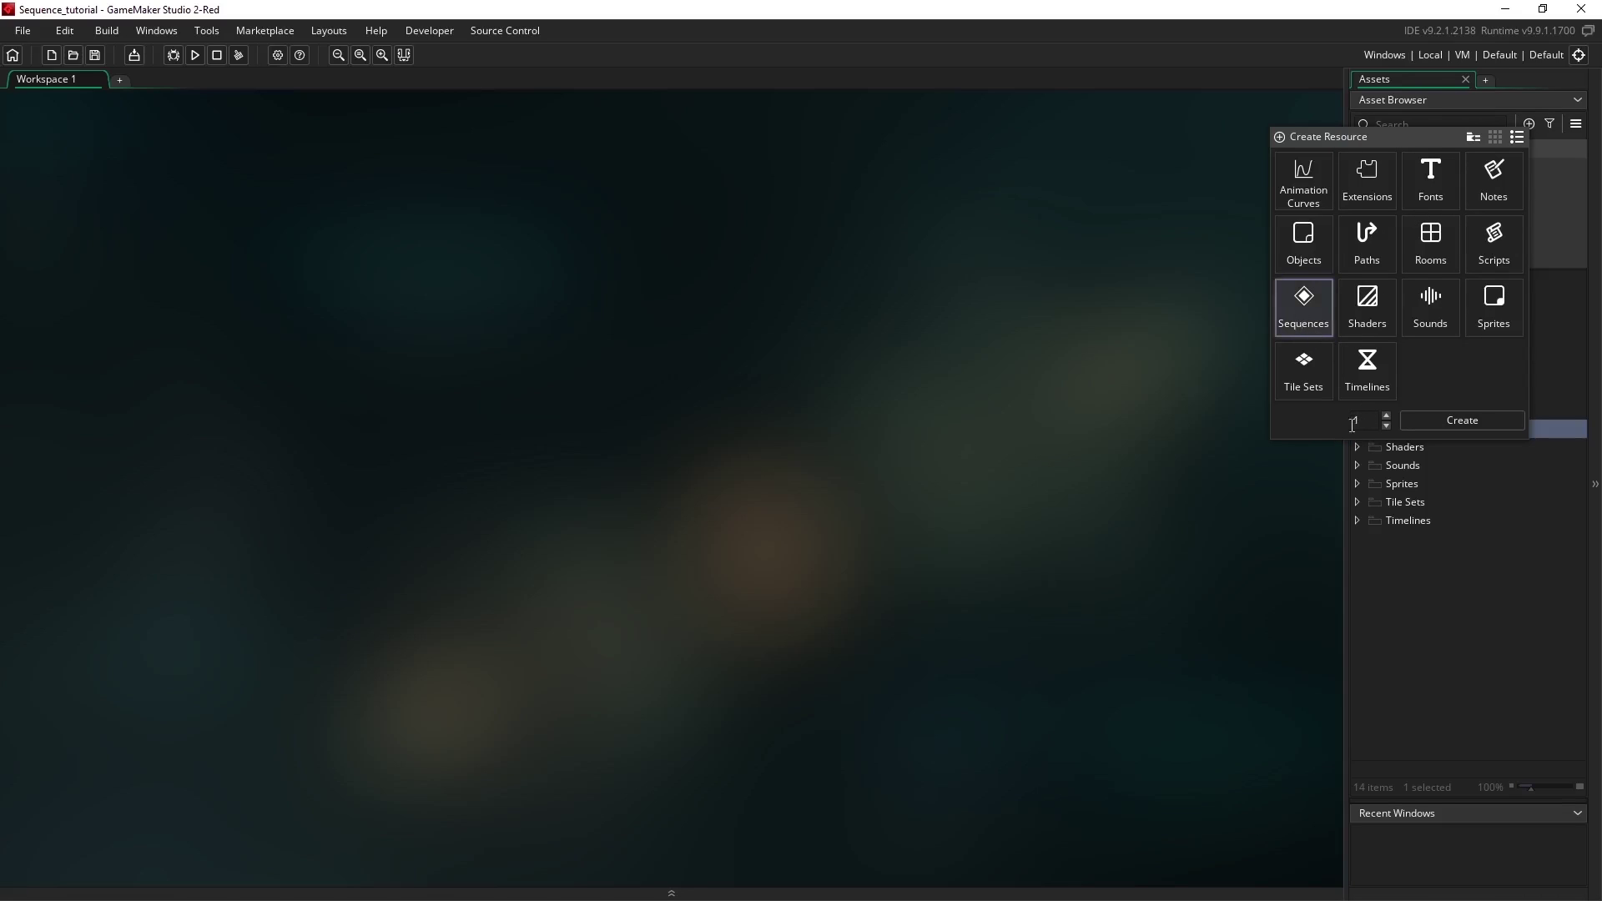
{"action": "left_click", "coordinate": [1466, 420]}
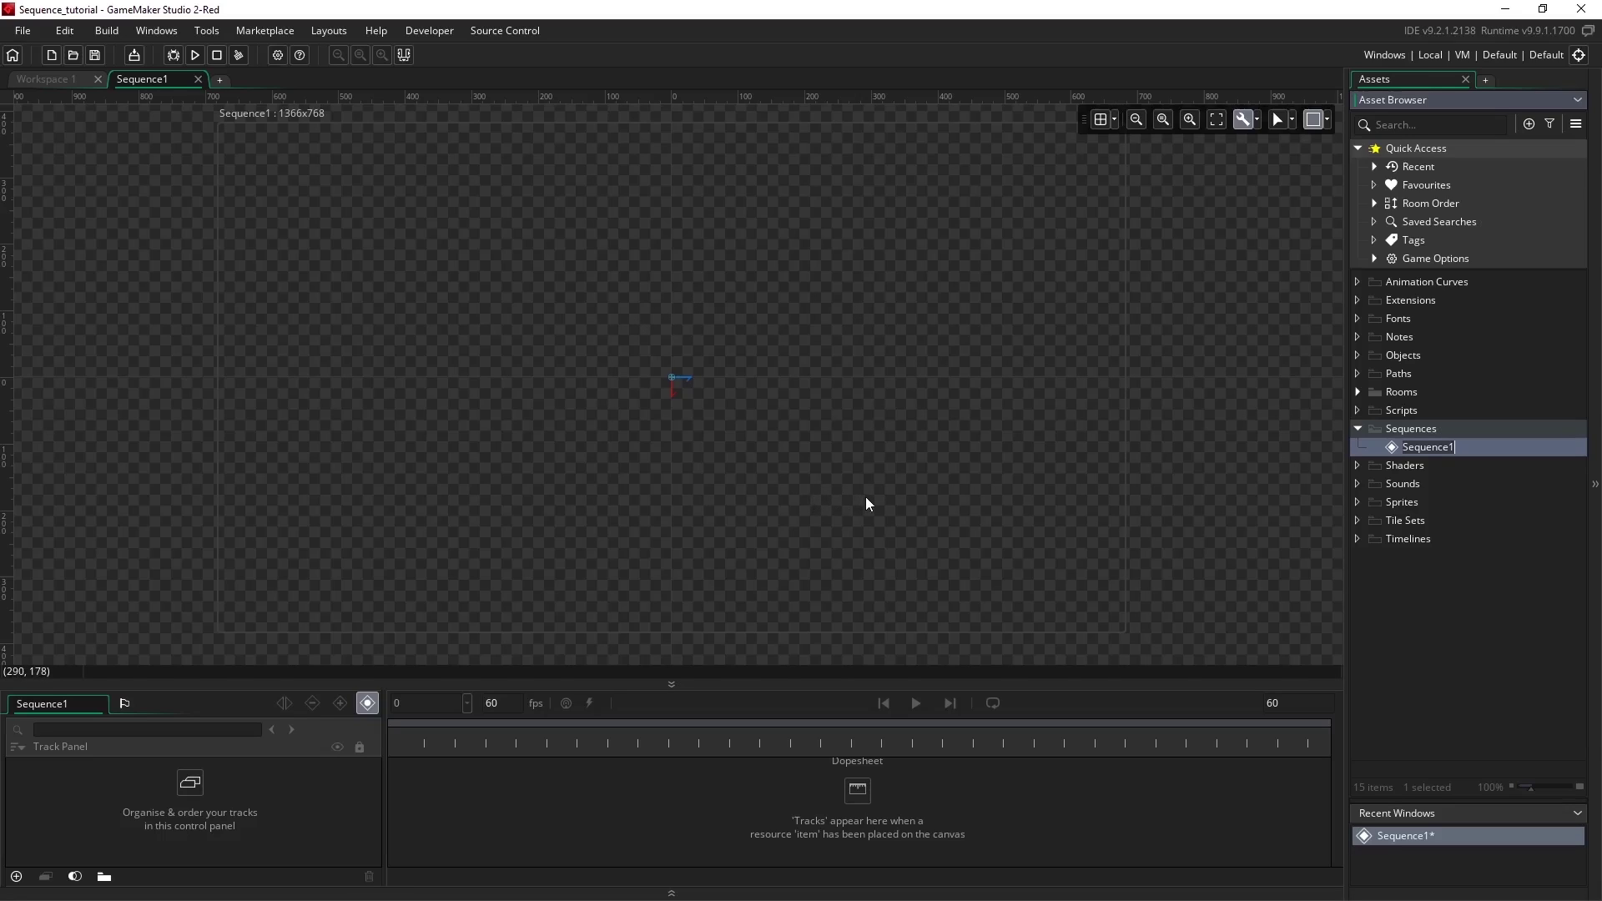
{"action": "key", "text": "Return"}
- Create two sprites at once in the Sprites folder and focus the Sprite1 editor
{"action": "left_click", "coordinate": [1407, 503]}
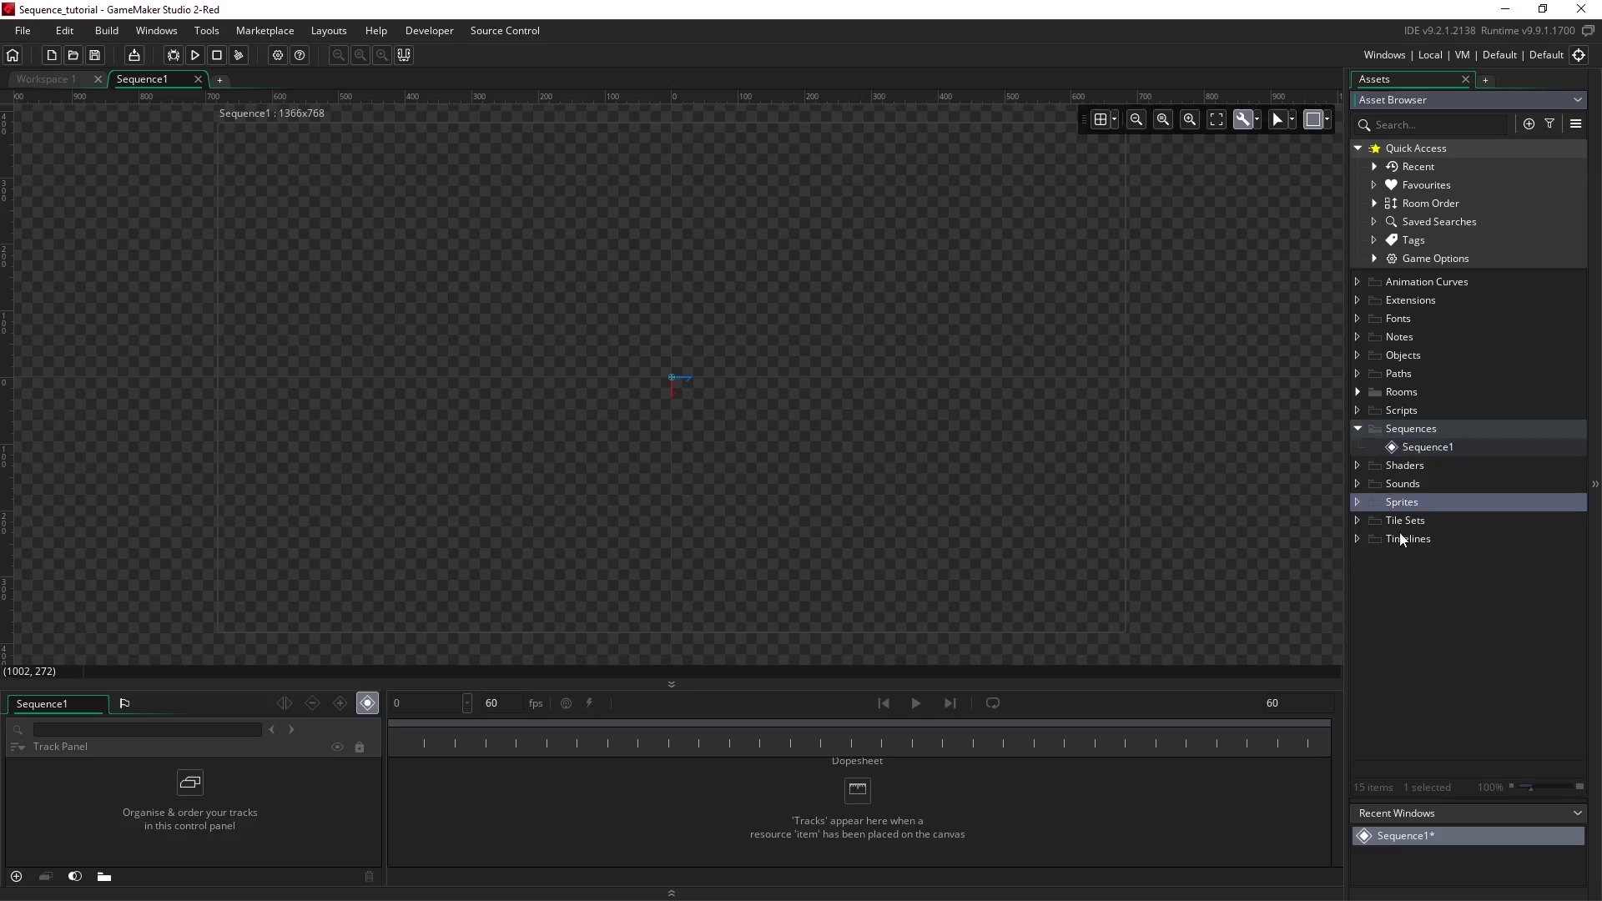
{"action": "left_click", "coordinate": [1530, 124]}
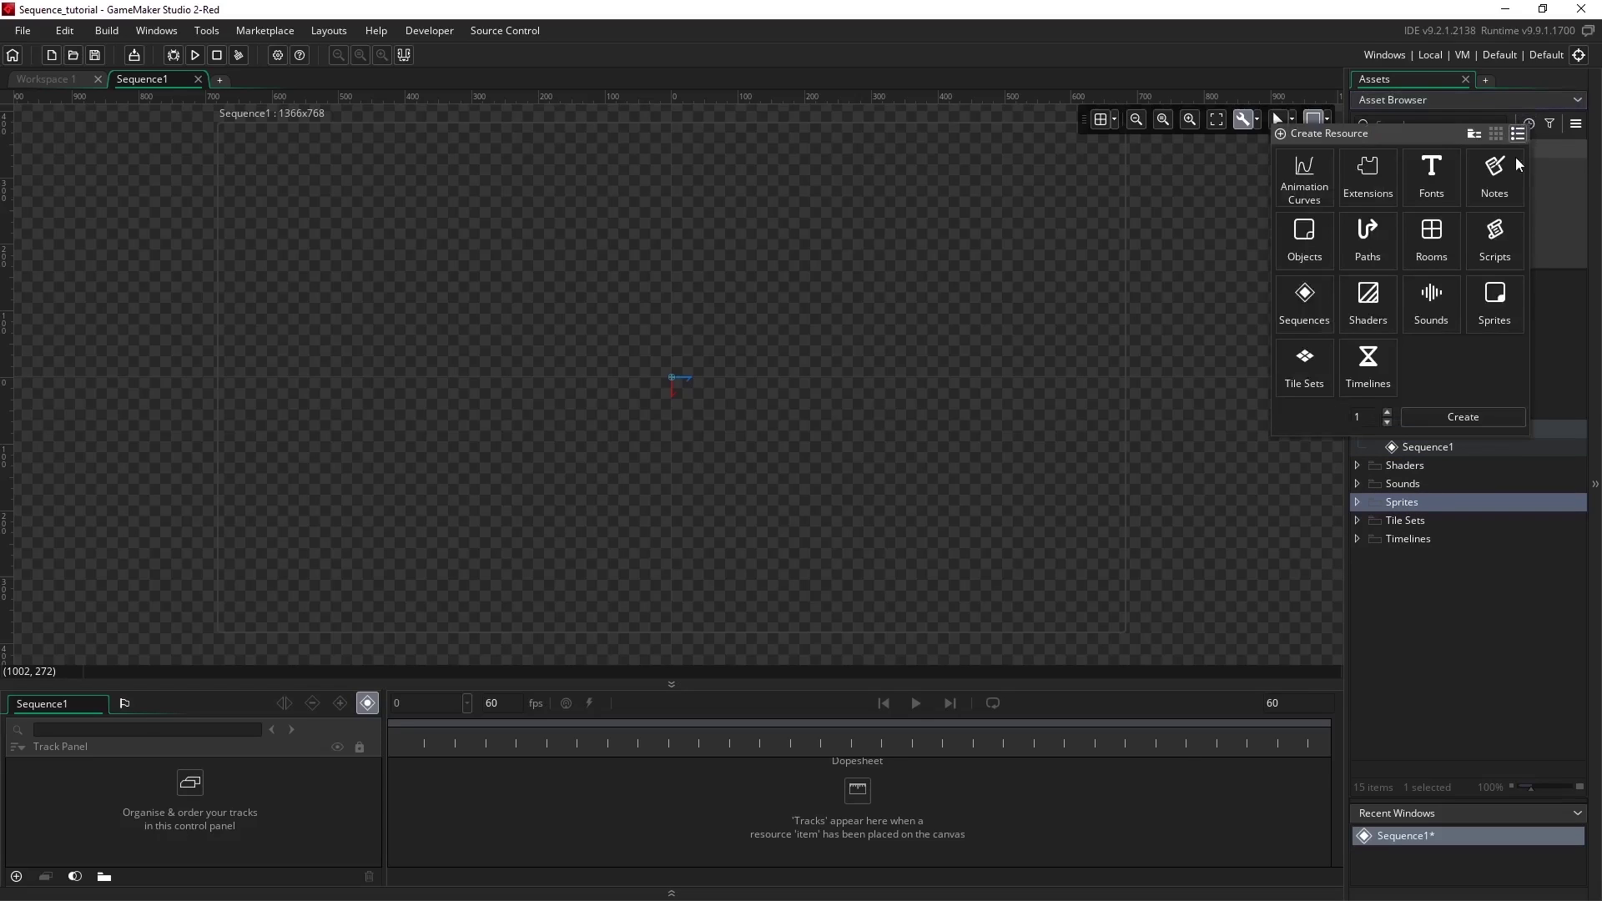
{"action": "left_click", "coordinate": [1501, 309]}
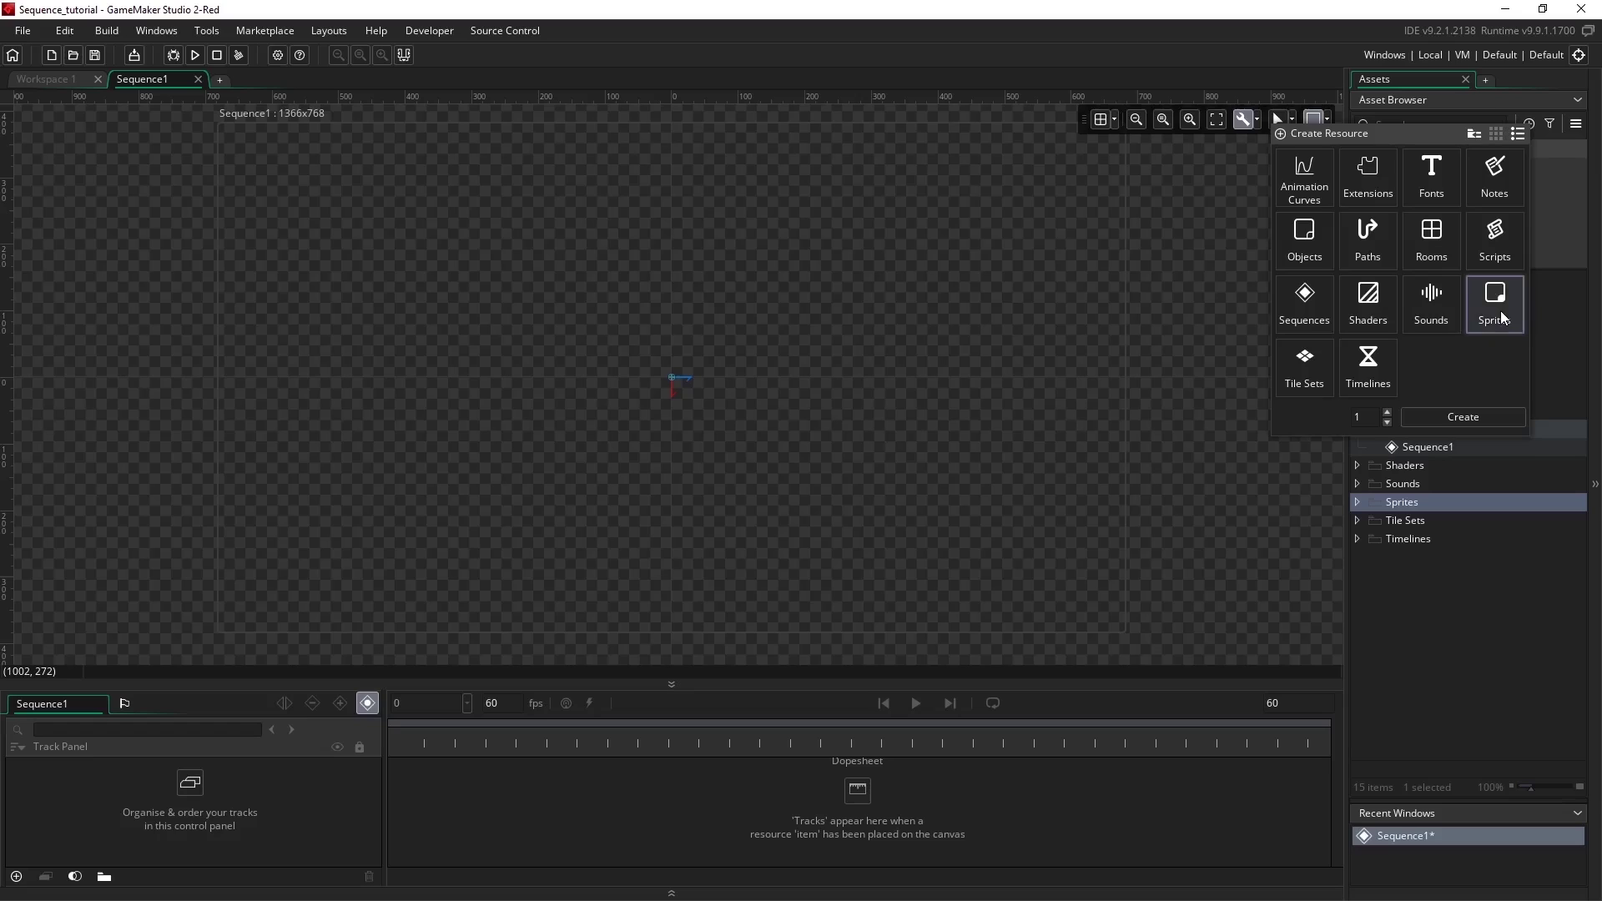
{"action": "left_click", "coordinate": [1388, 413]}
{"action": "left_click", "coordinate": [1469, 415]}
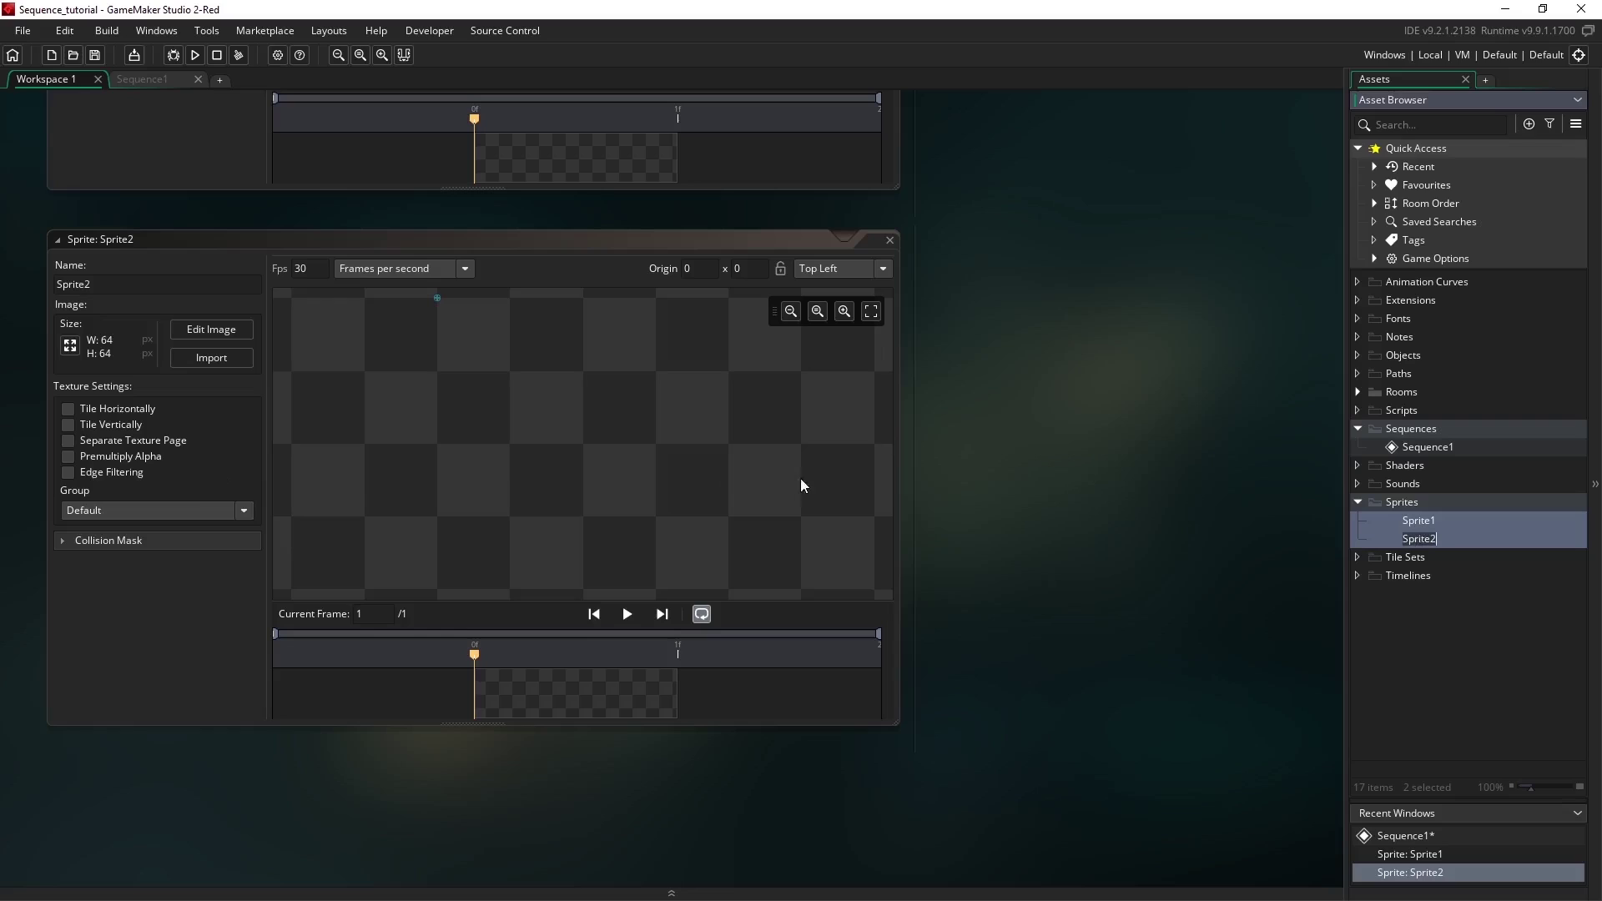
{"action": "scroll", "coordinate": [994, 411], "scroll_direction": "up", "scroll_amount": 5}
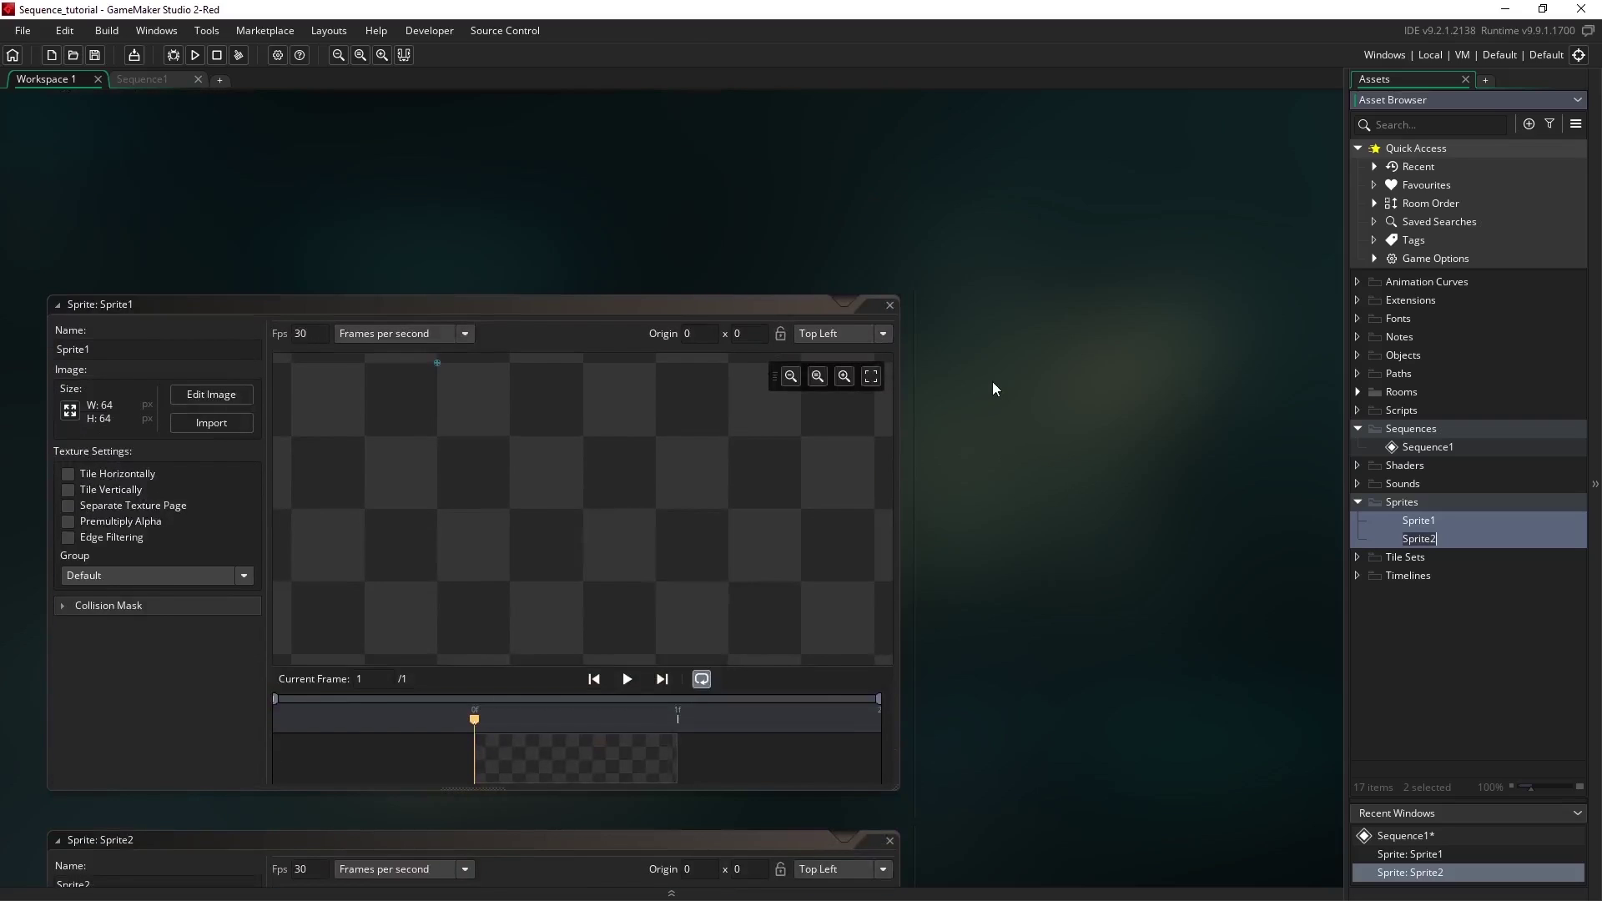
{"action": "left_click", "coordinate": [347, 309]}
{"action": "scroll", "coordinate": [609, 349], "scroll_direction": "down", "scroll_amount": 2}
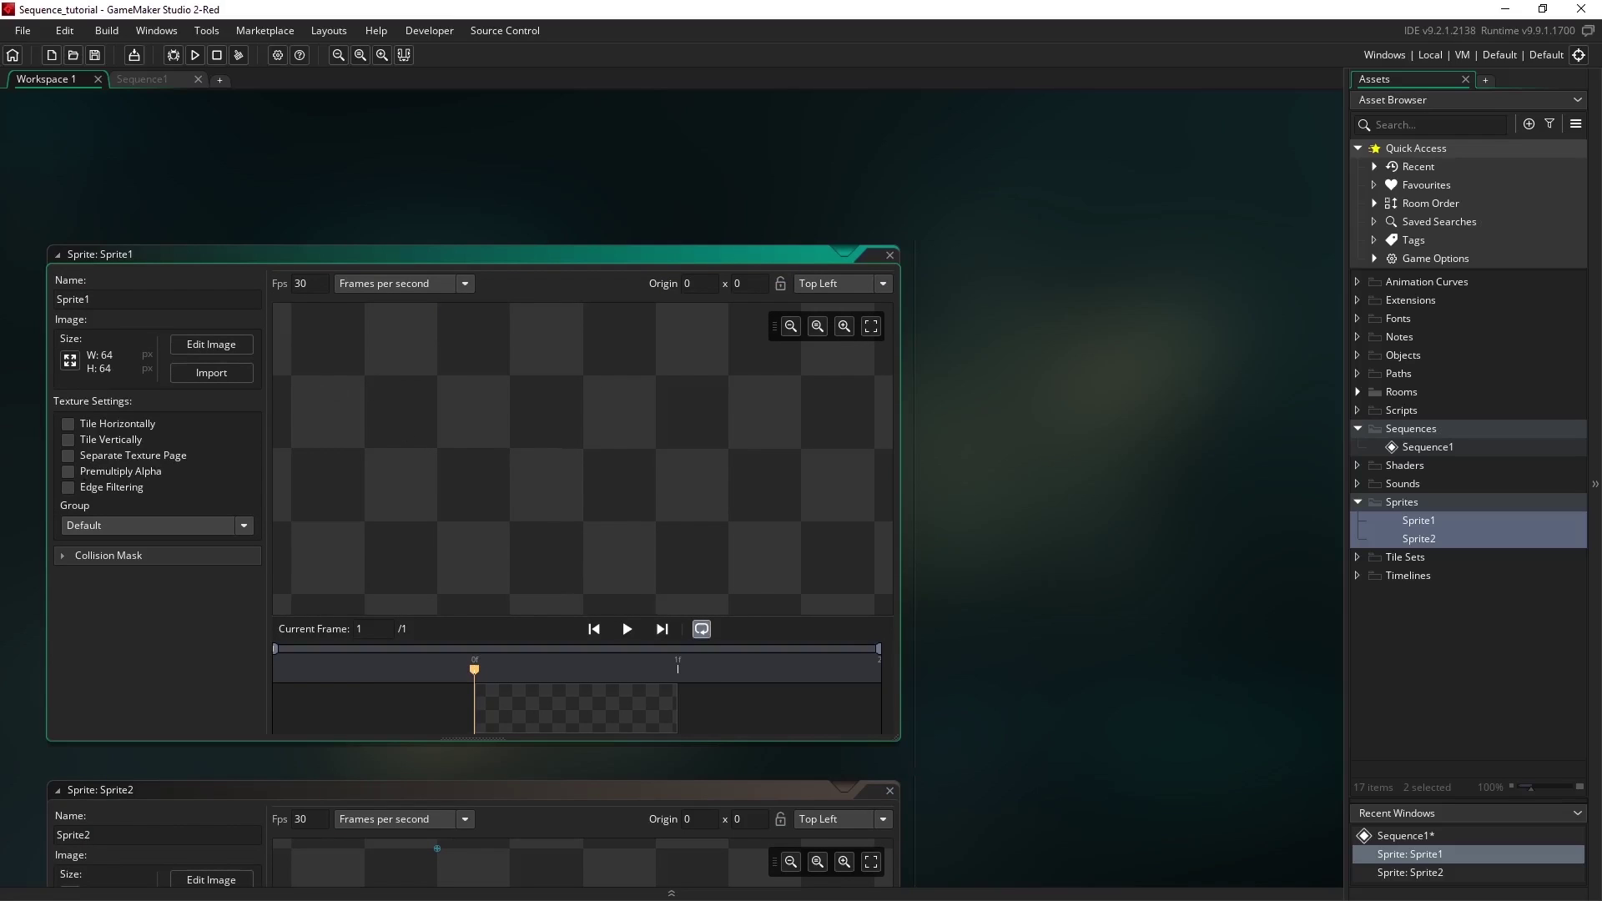
- Import the eight Player frames 01–08.png from sprites > Player into Sprite1
{"action": "key", "text": "alt+Tab"}
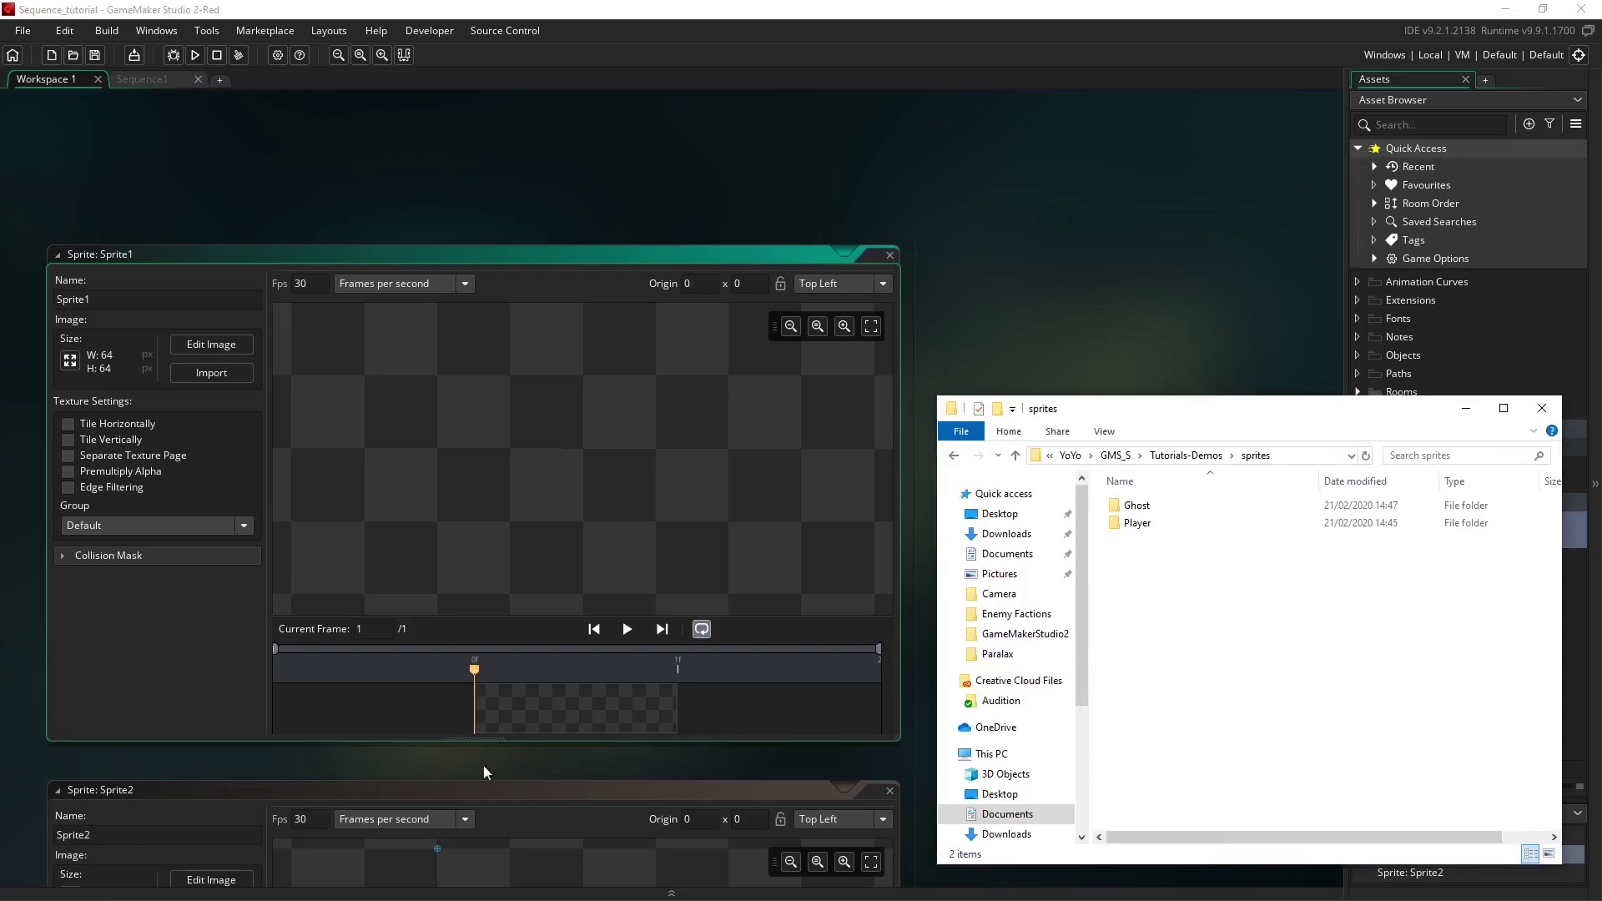
{"action": "double_click", "coordinate": [1137, 523]}
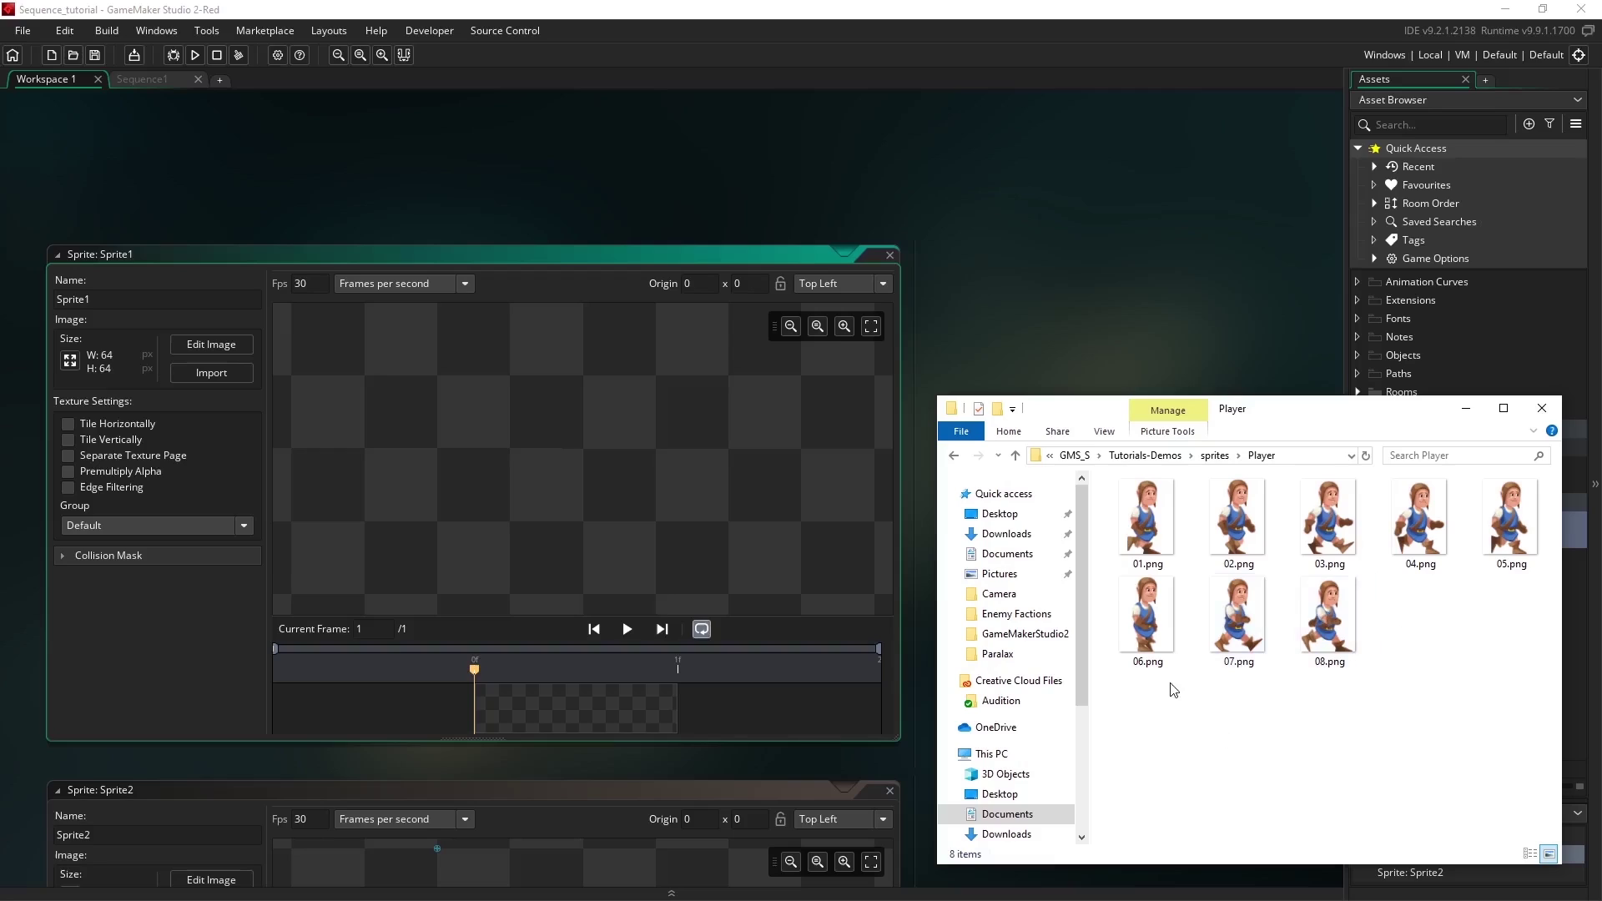
{"action": "left_click_drag", "start_coordinate": [1145, 709], "coordinate": [1514, 509]}
{"action": "left_click_drag", "start_coordinate": [1164, 511], "coordinate": [551, 464]}
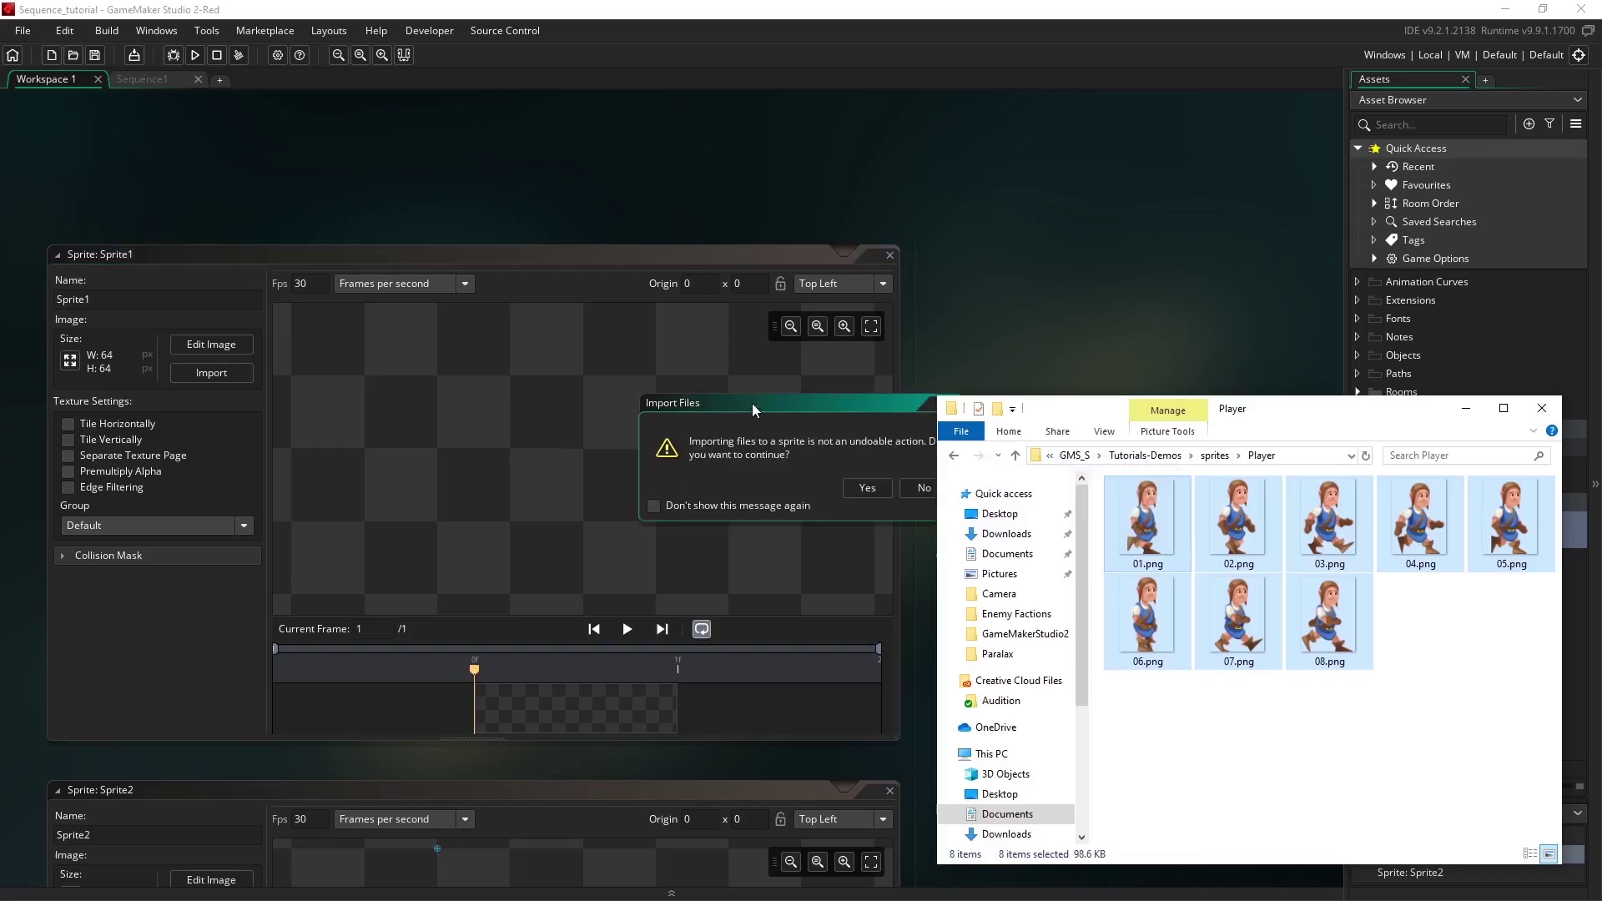
{"action": "left_click_drag", "start_coordinate": [753, 403], "coordinate": [534, 389]}
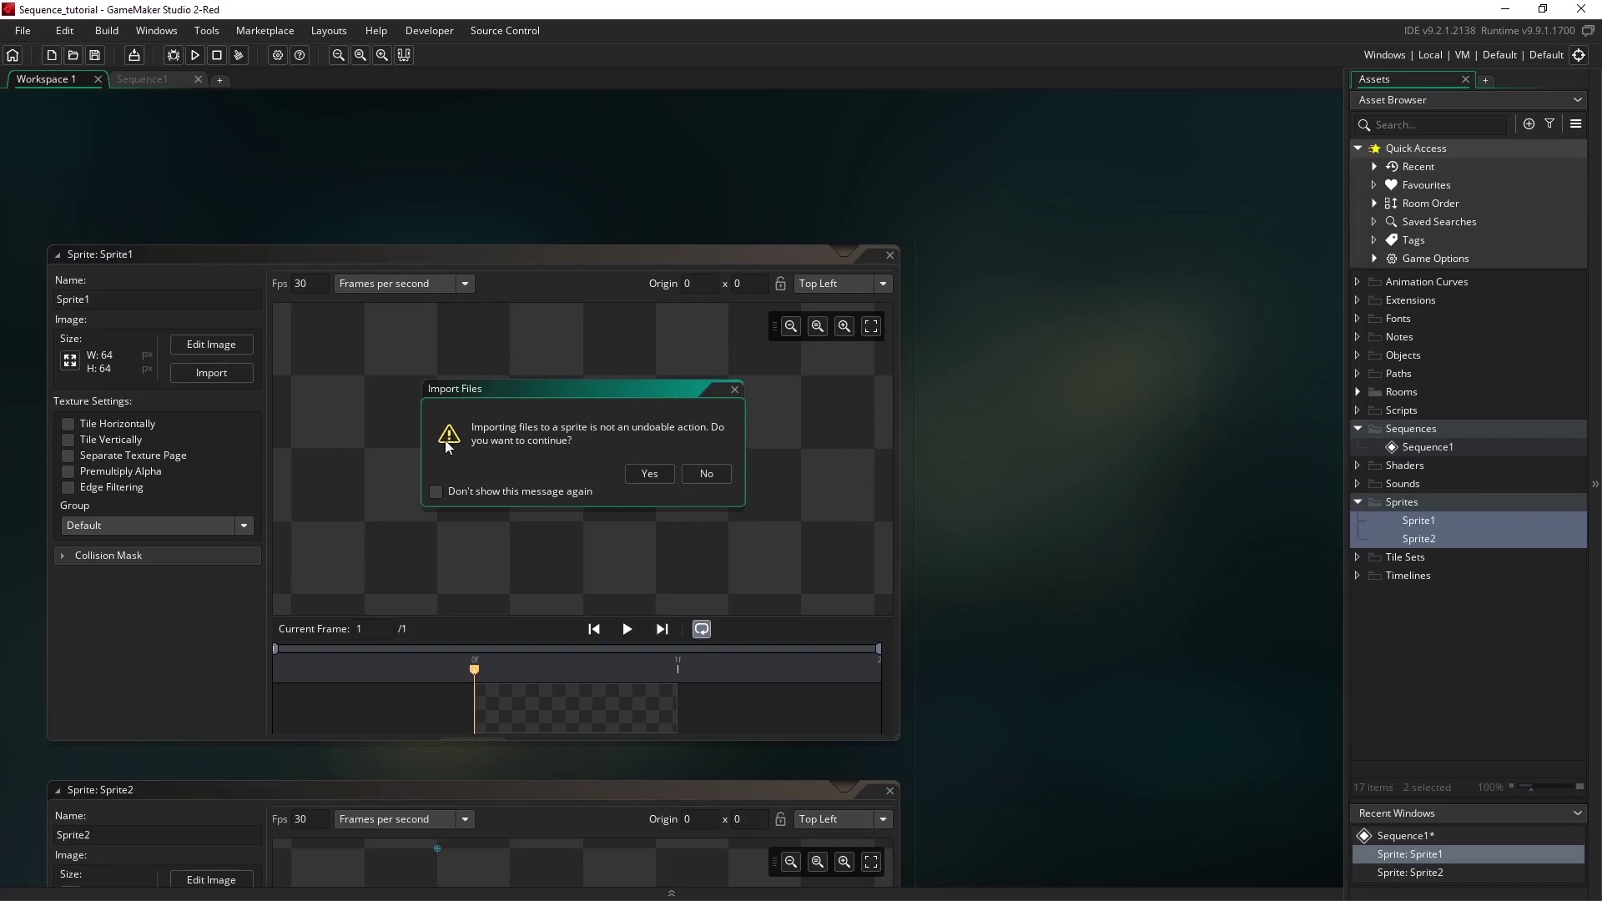
{"action": "left_click", "coordinate": [648, 474]}
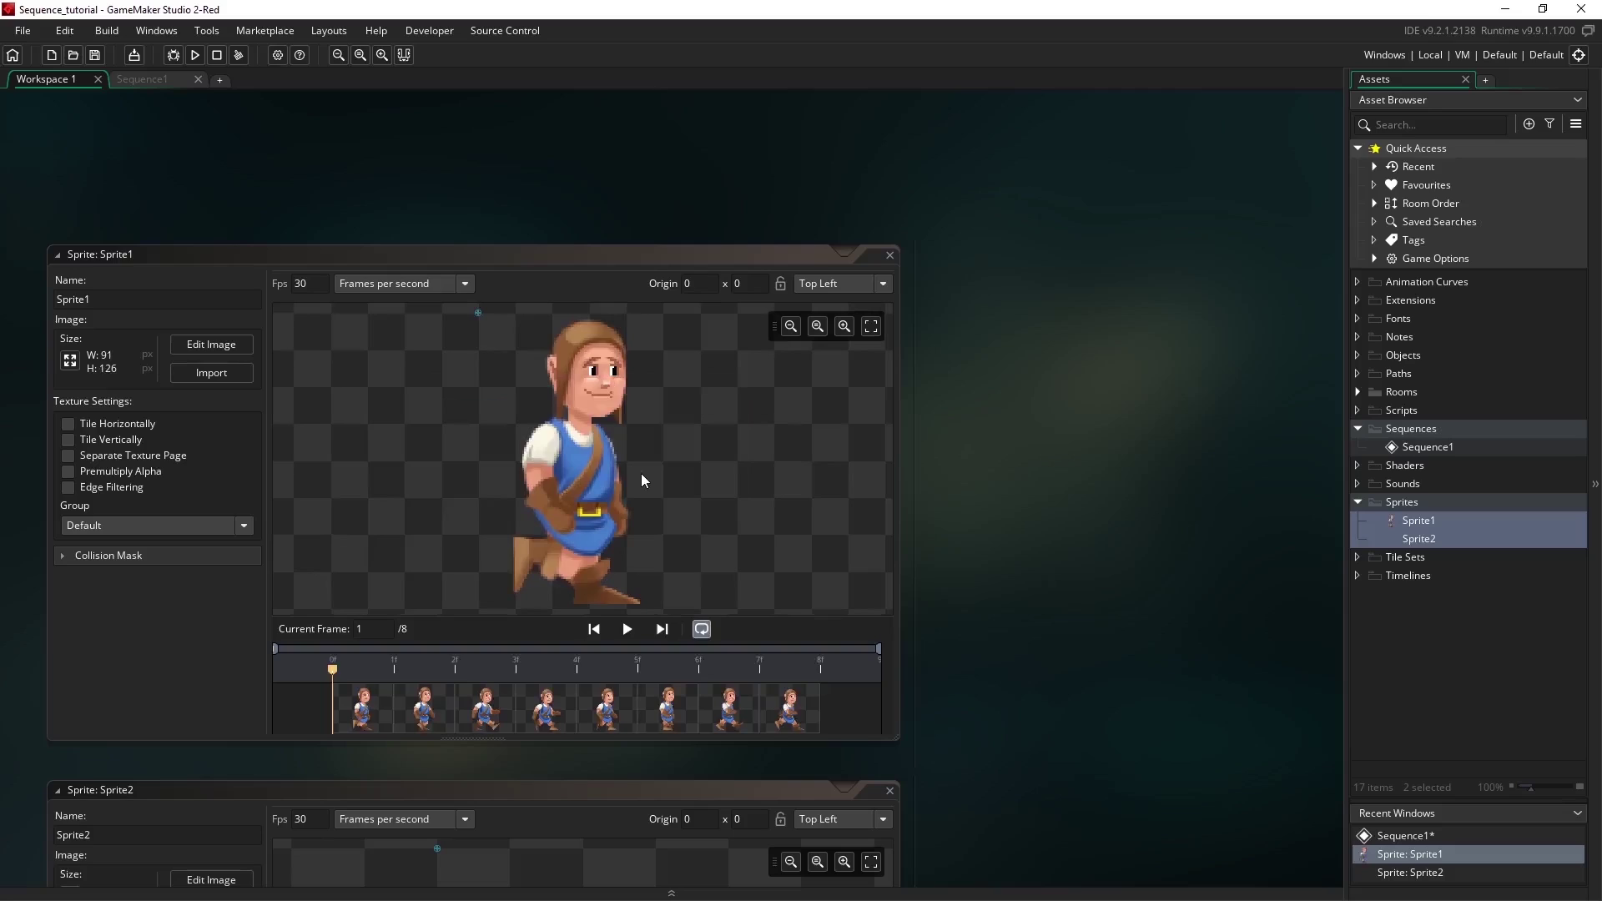
- Change the walk cycle's frame rate from 30 to 10 fps and preview it
{"action": "left_click", "coordinate": [628, 630]}
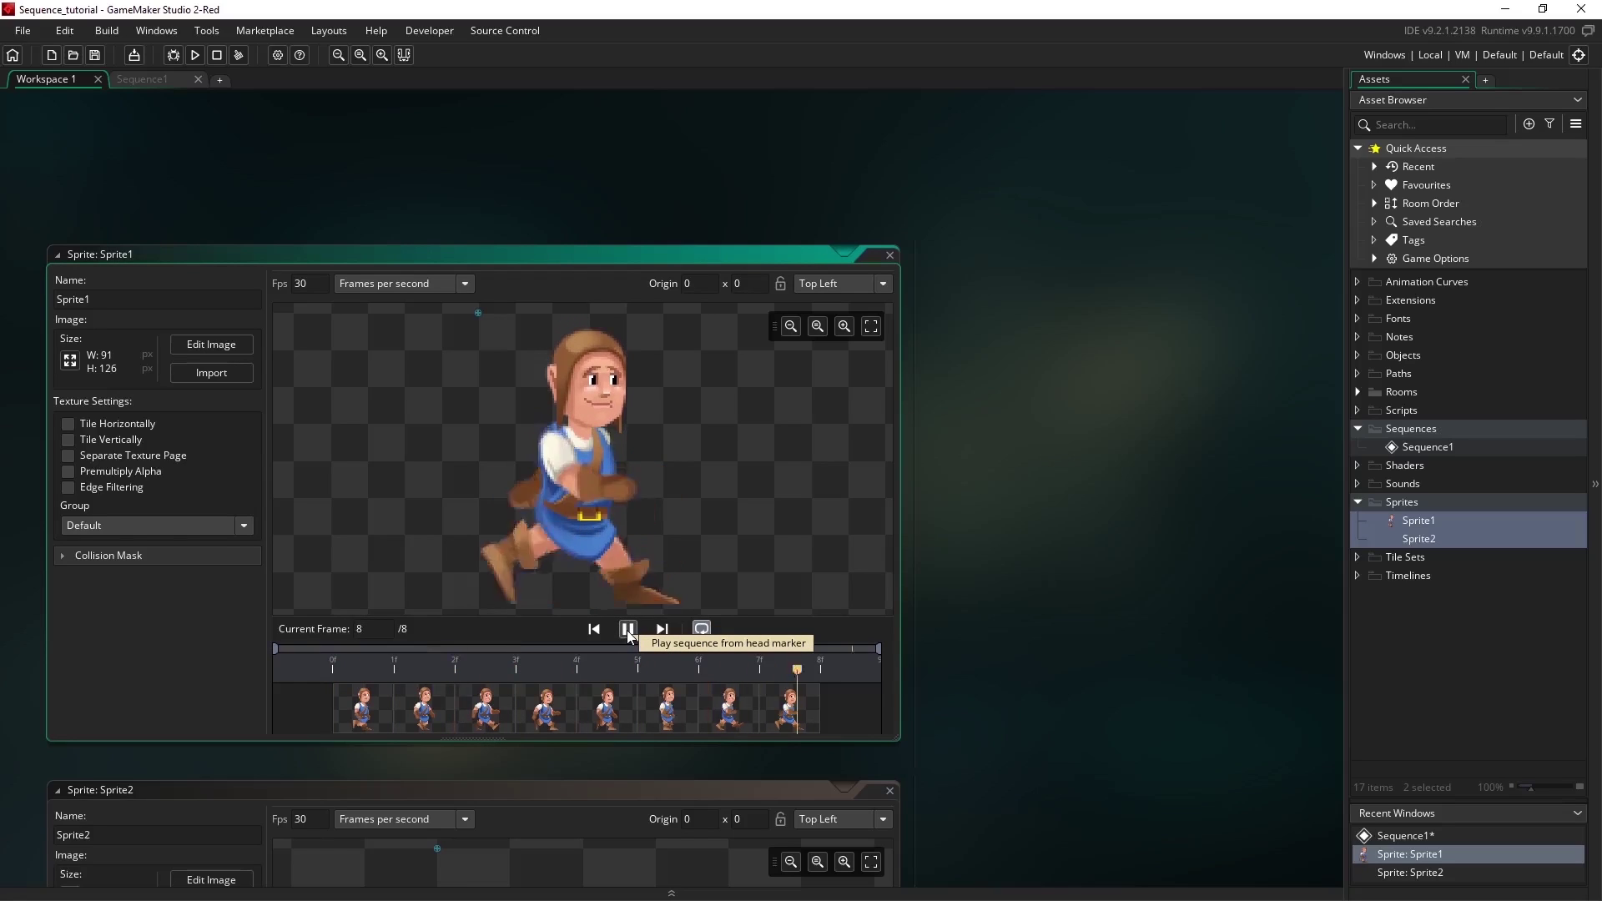
{"action": "left_click", "coordinate": [628, 630]}
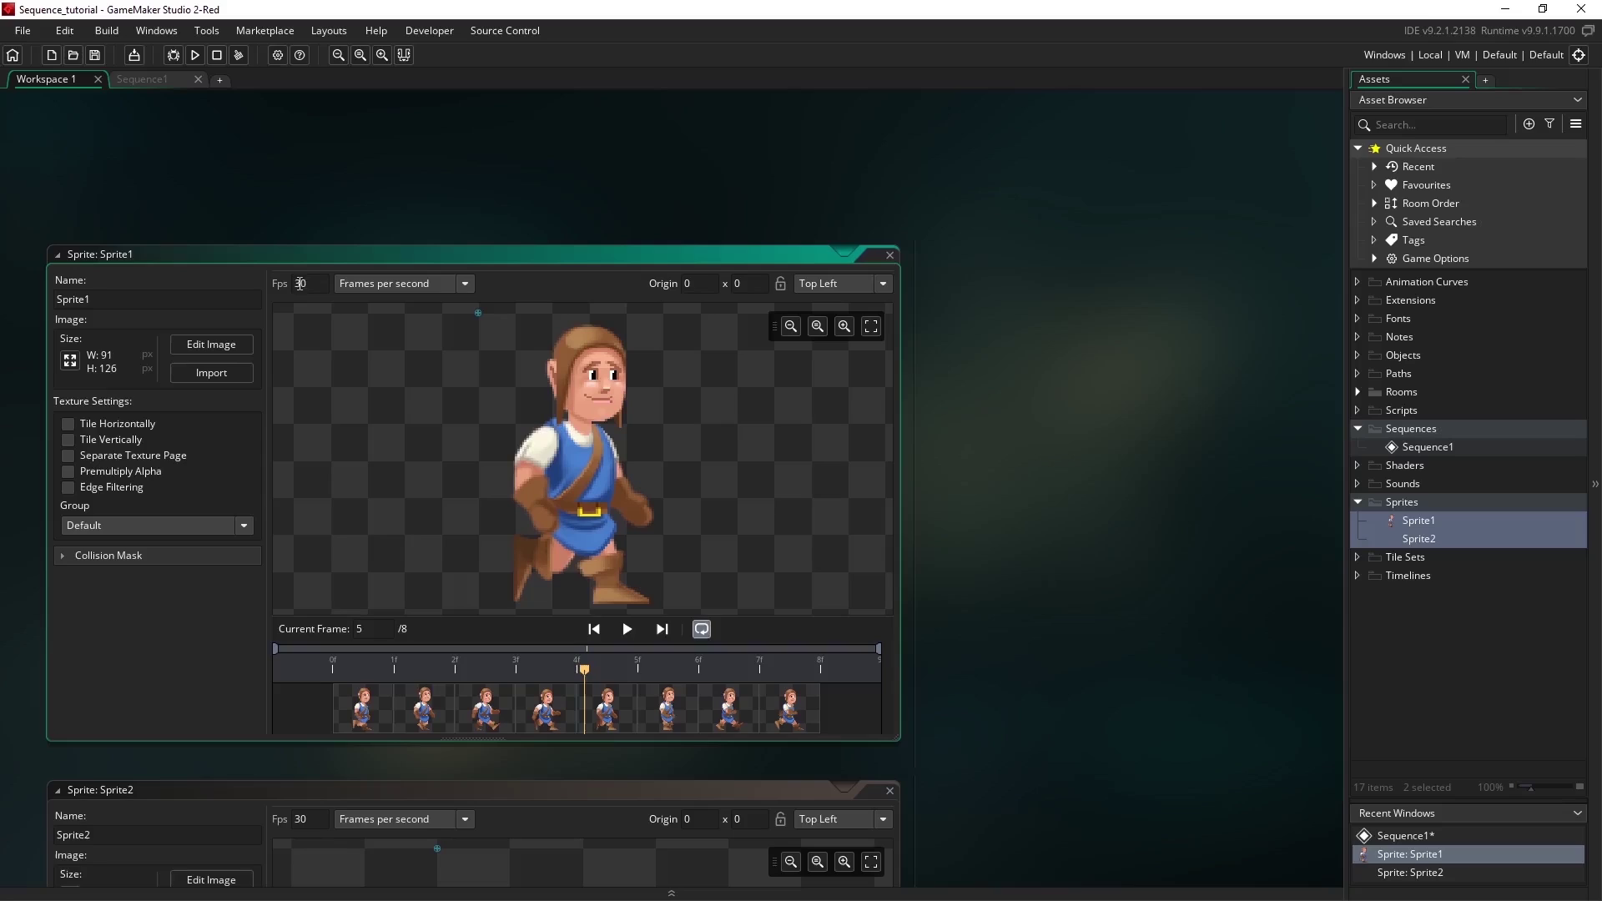
{"action": "left_click_drag", "start_coordinate": [315, 283], "coordinate": [288, 283]}
{"action": "left_click", "coordinate": [628, 629]}
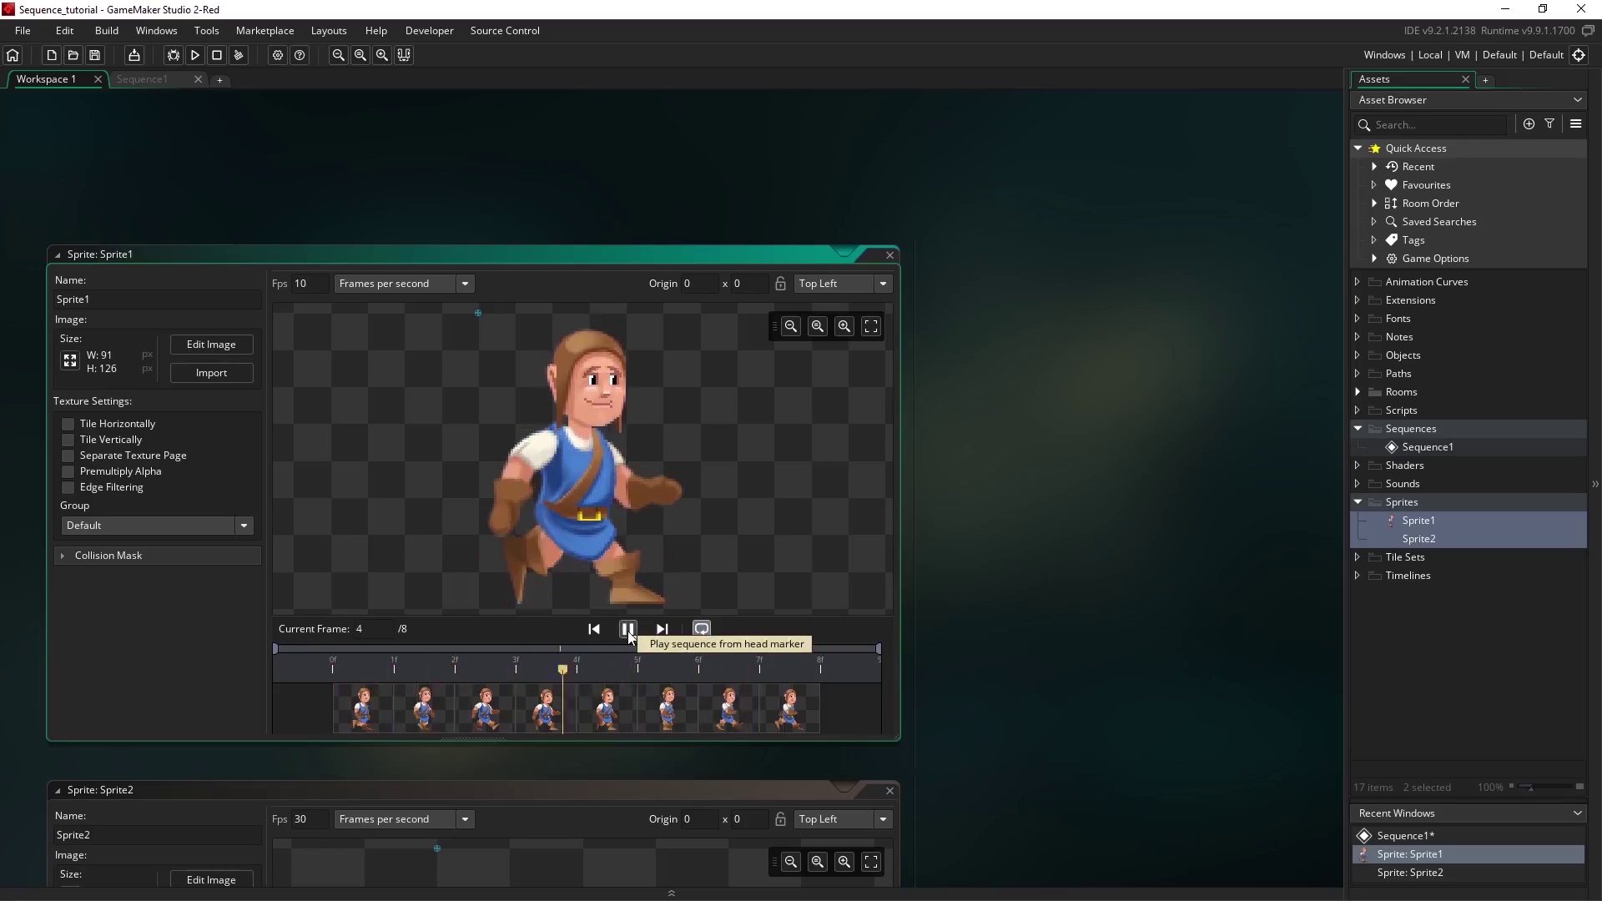
{"action": "left_click", "coordinate": [627, 631]}
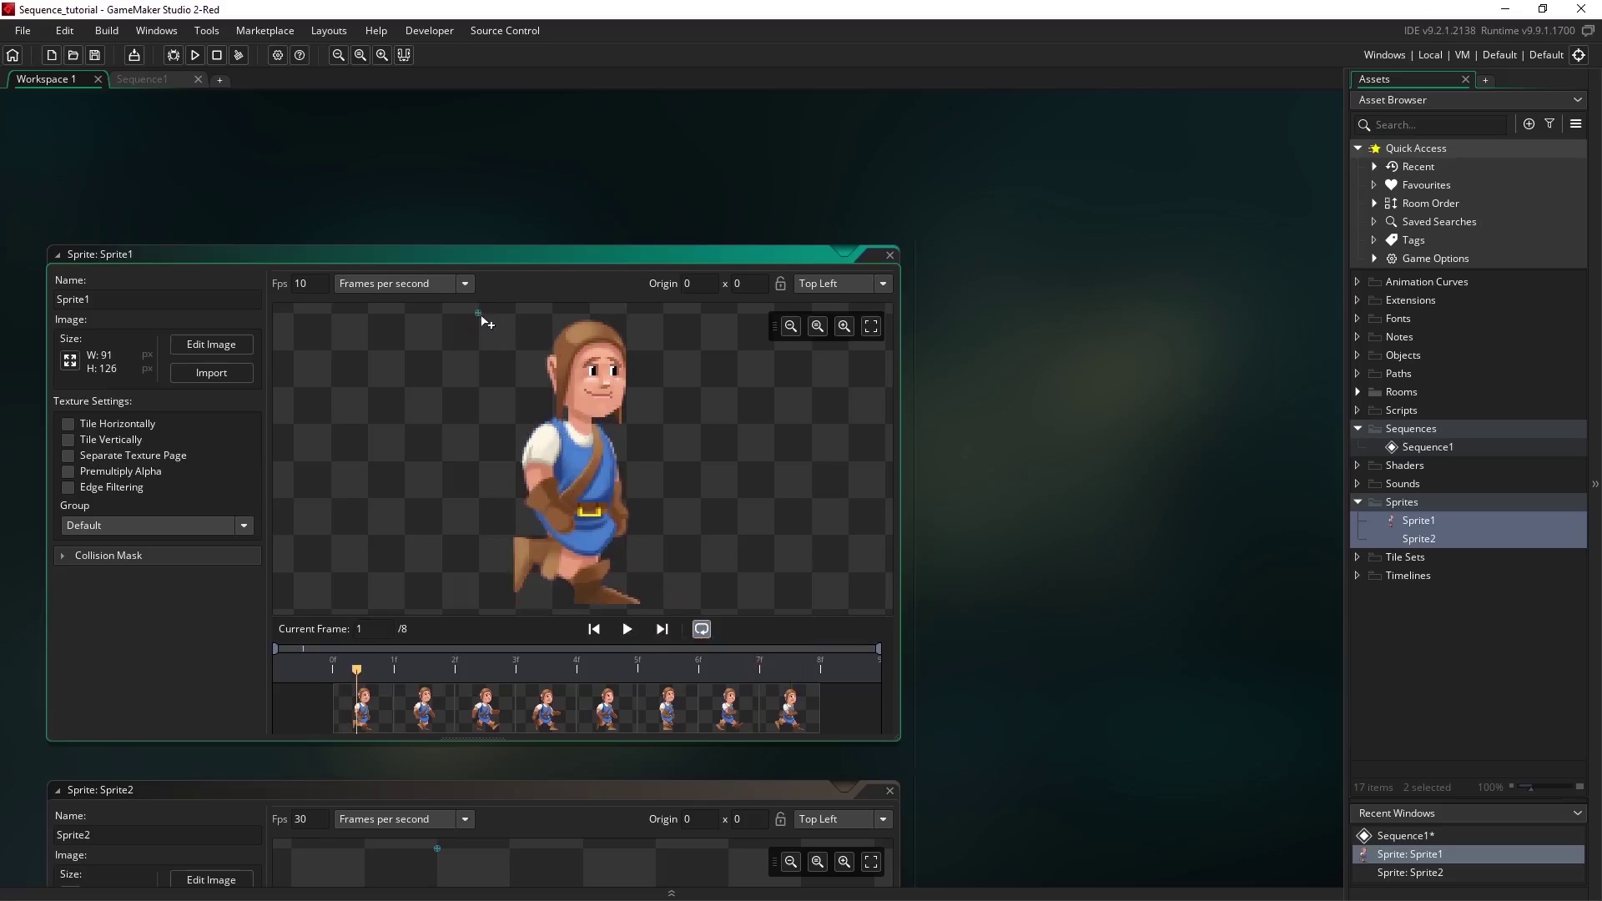
- Move the origin to the character's feet (41, 126) and rename the sprite spr_player
{"action": "mouse_move", "coordinate": [483, 318]}
{"action": "left_mouse_down"}
{"action": "mouse_move", "coordinate": [520, 473]}
{"action": "mouse_move", "coordinate": [579, 611]}
{"action": "left_mouse_up"}
{"action": "left_click_drag", "start_coordinate": [116, 300], "coordinate": [53, 301]}
{"action": "type", "text": "spr_player"}
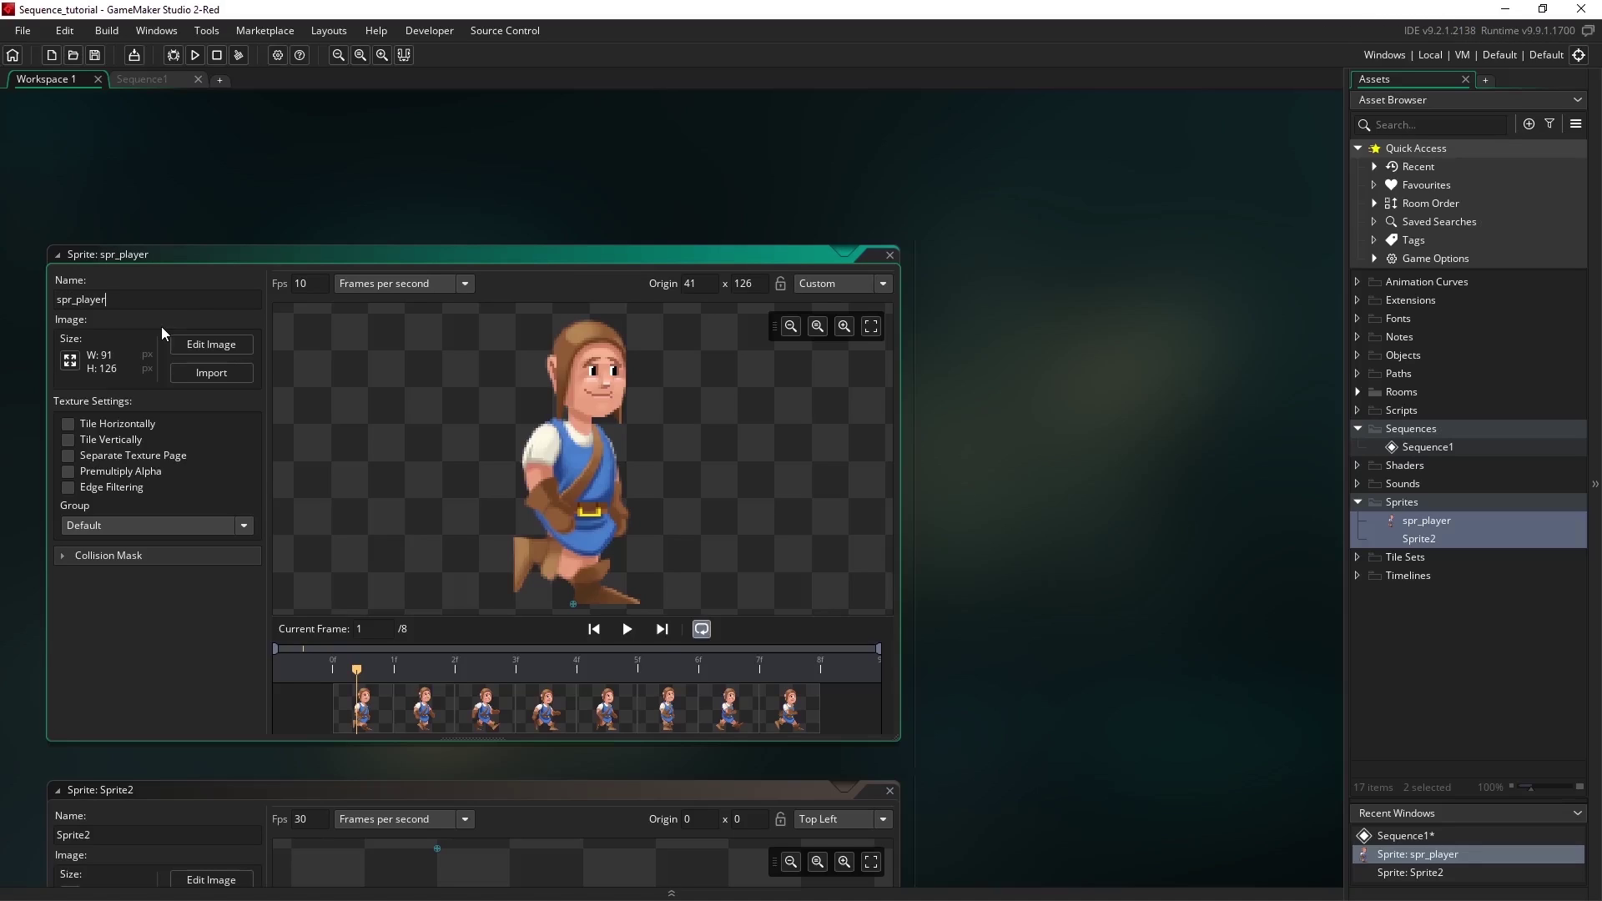
- Commit the spr_player name, then import ghost.png from the Ghost folder into Sprite2
{"action": "left_click", "coordinate": [989, 661]}
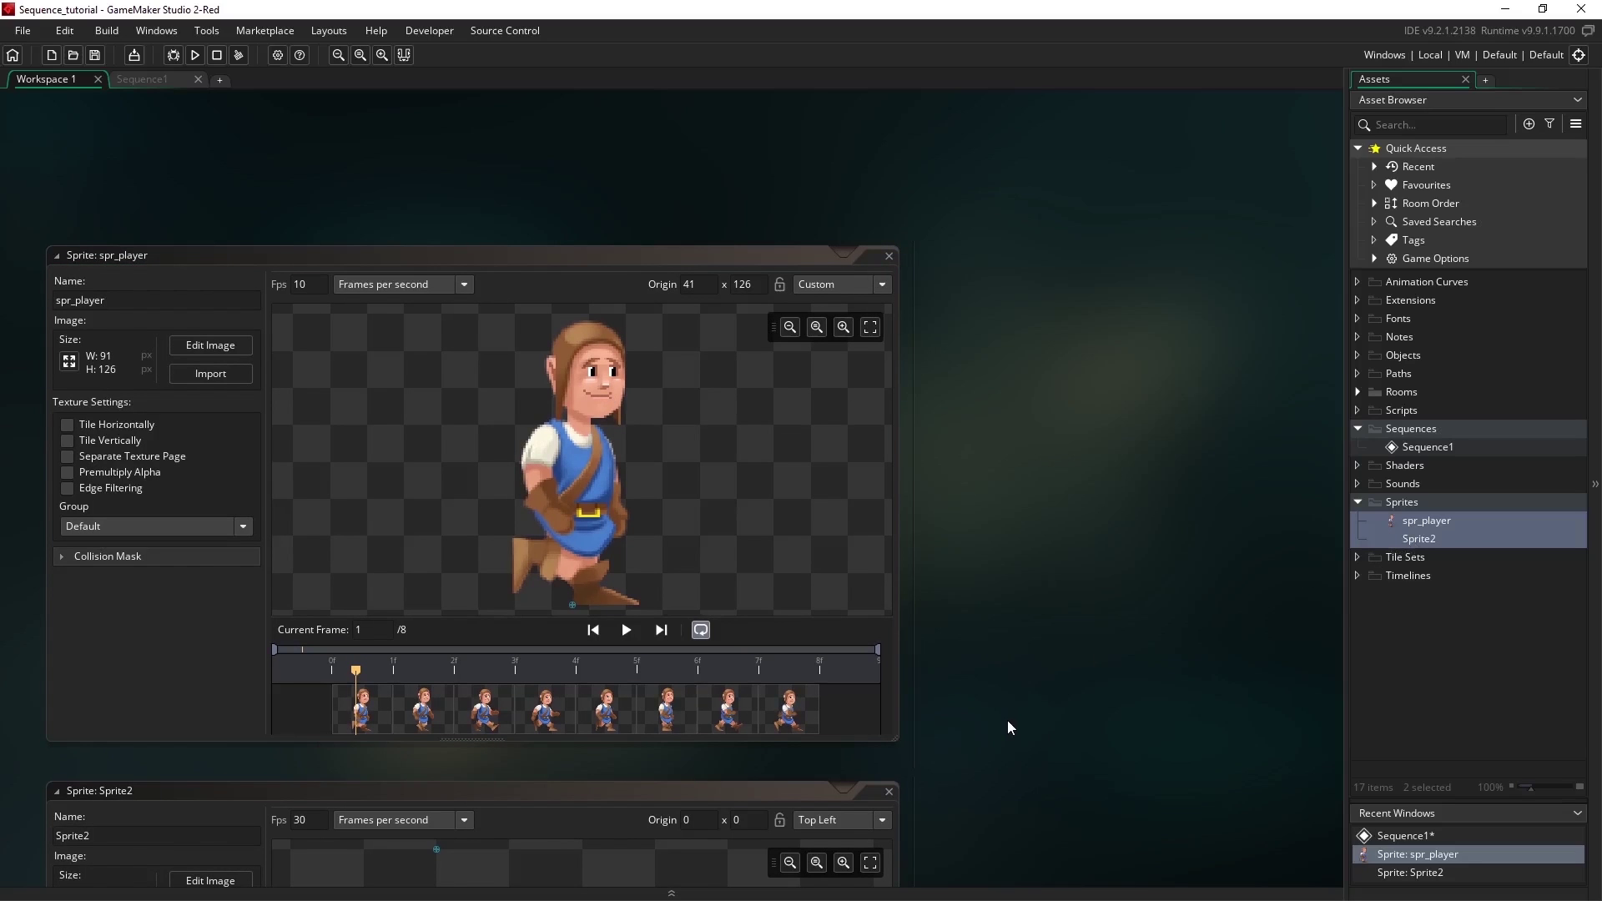
{"action": "scroll", "coordinate": [1015, 763], "scroll_direction": "down", "scroll_amount": 5}
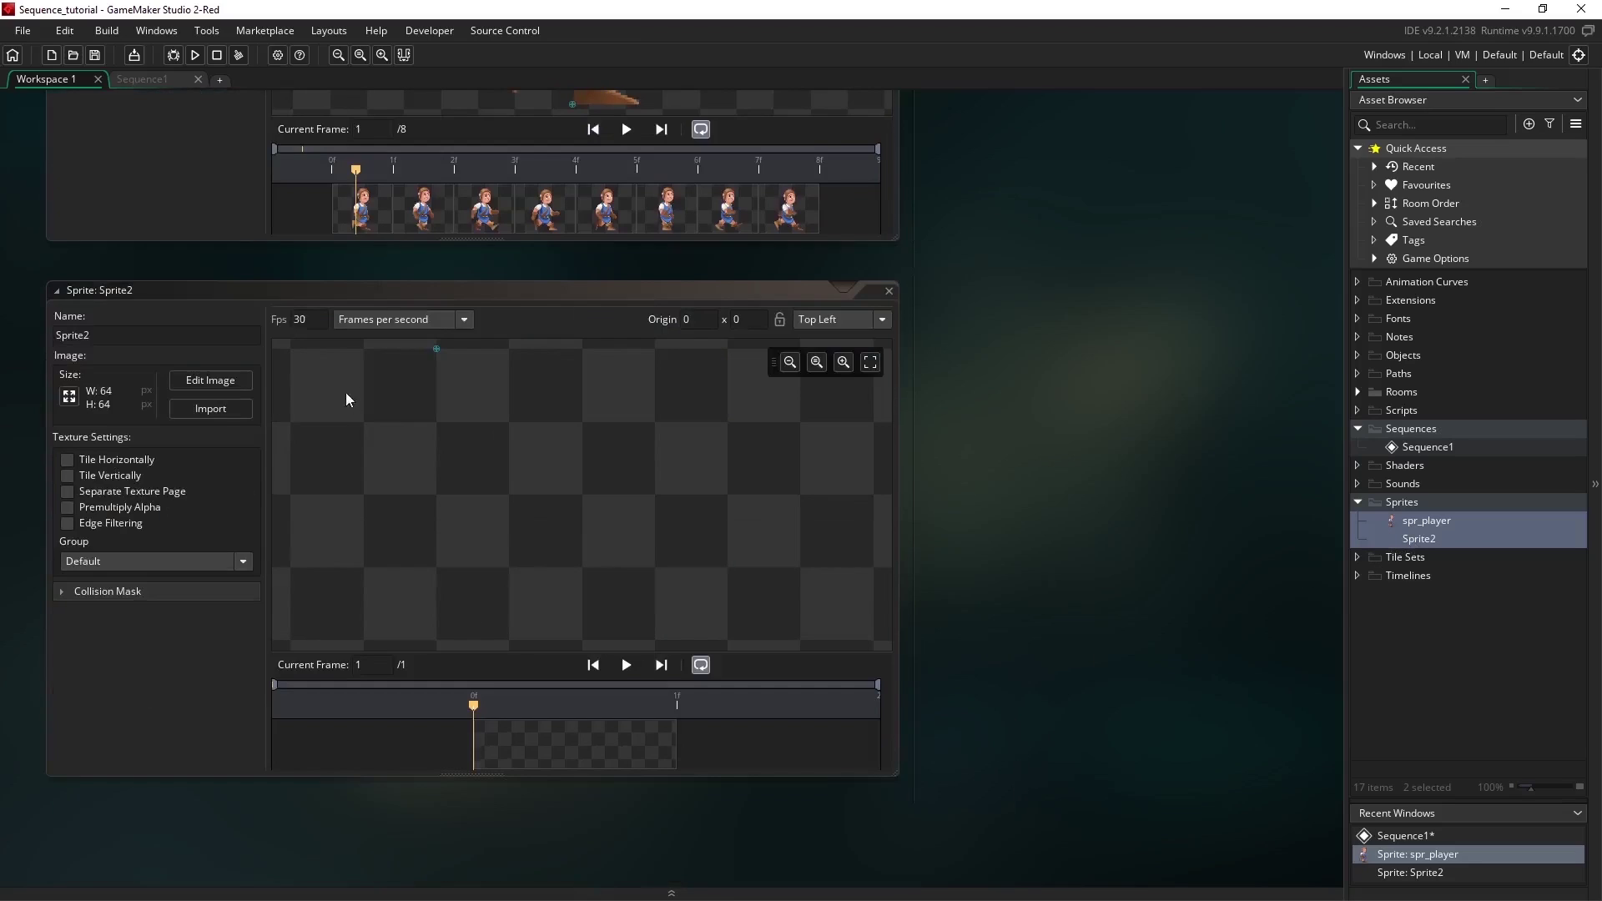
{"action": "left_click", "coordinate": [277, 509]}
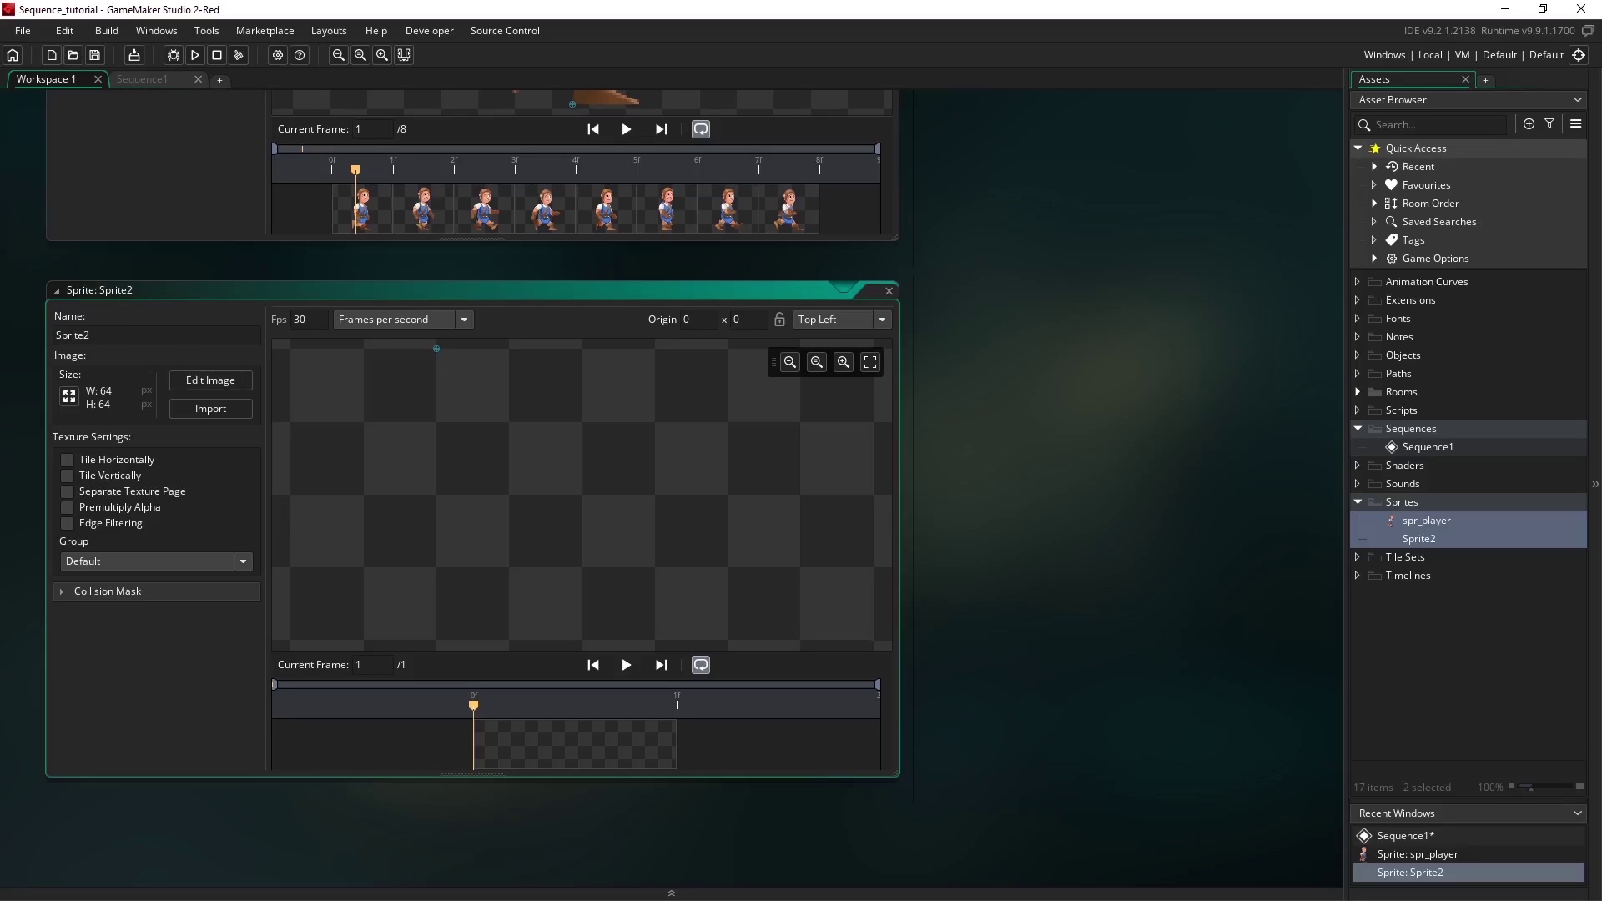
{"action": "key", "text": "alt+Tab"}
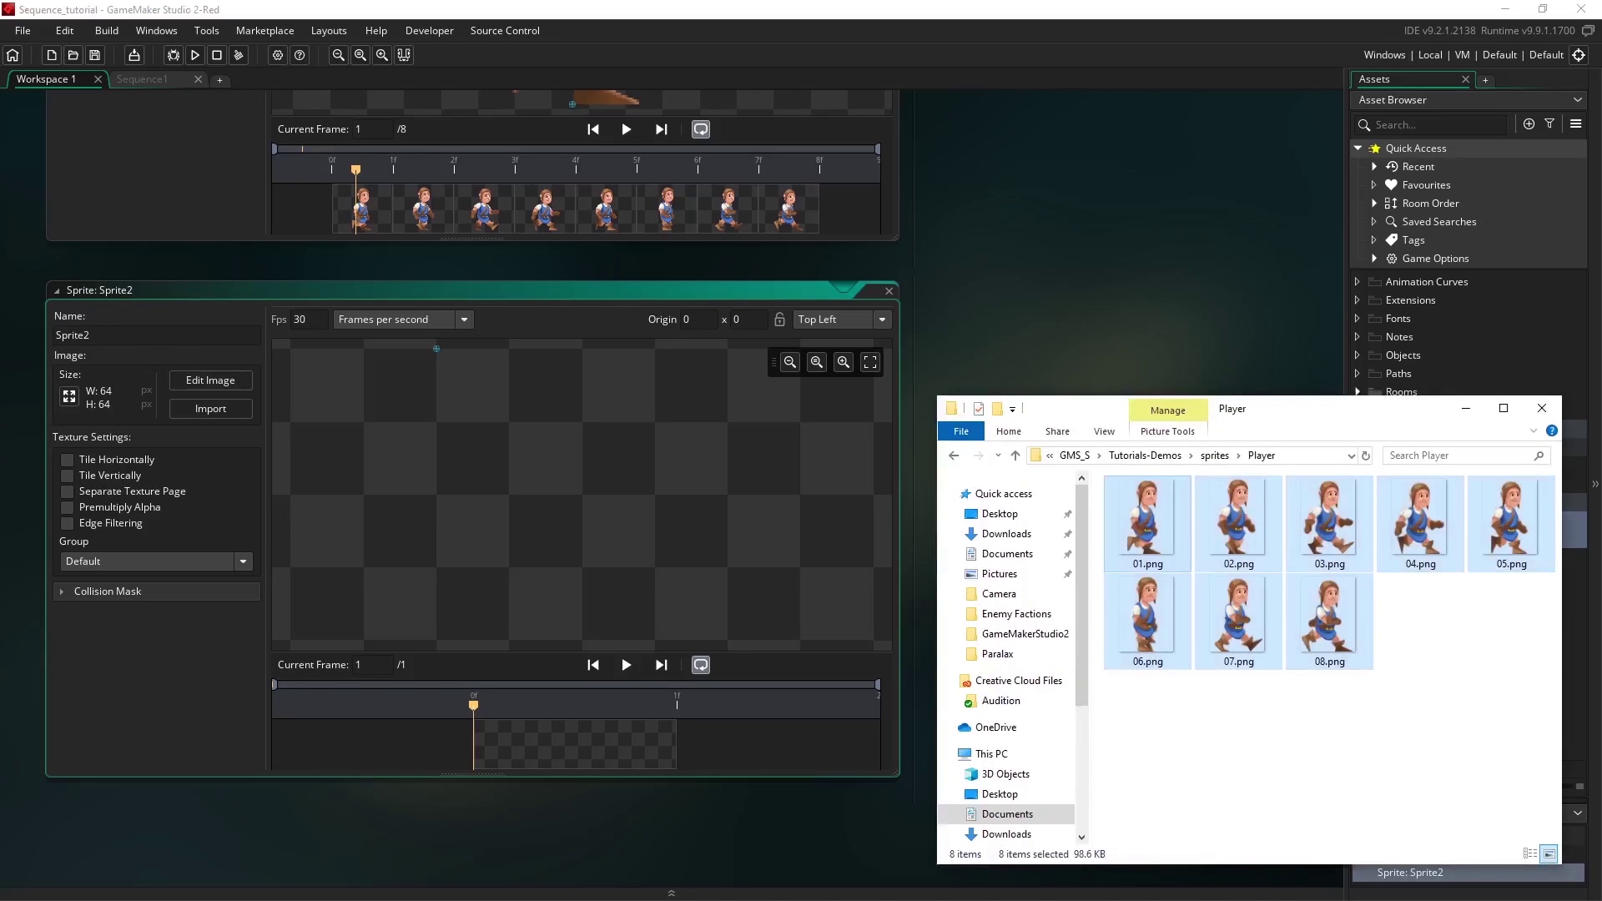
{"action": "left_click", "coordinate": [1217, 464]}
{"action": "double_click", "coordinate": [1127, 504]}
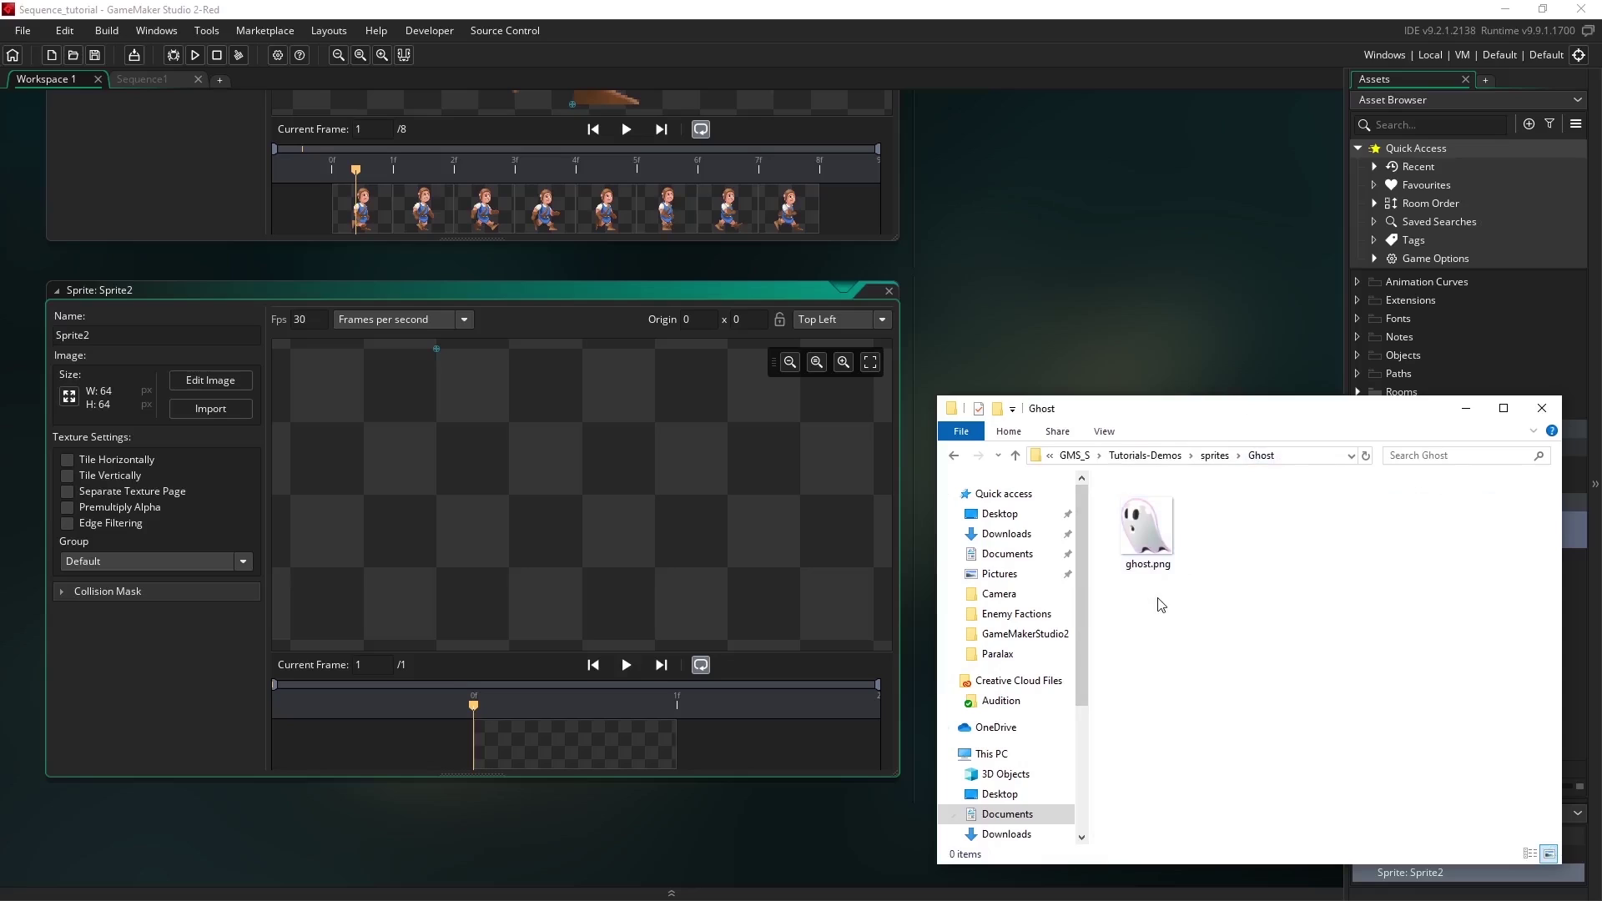
{"action": "left_click_drag", "start_coordinate": [1148, 532], "coordinate": [549, 480]}
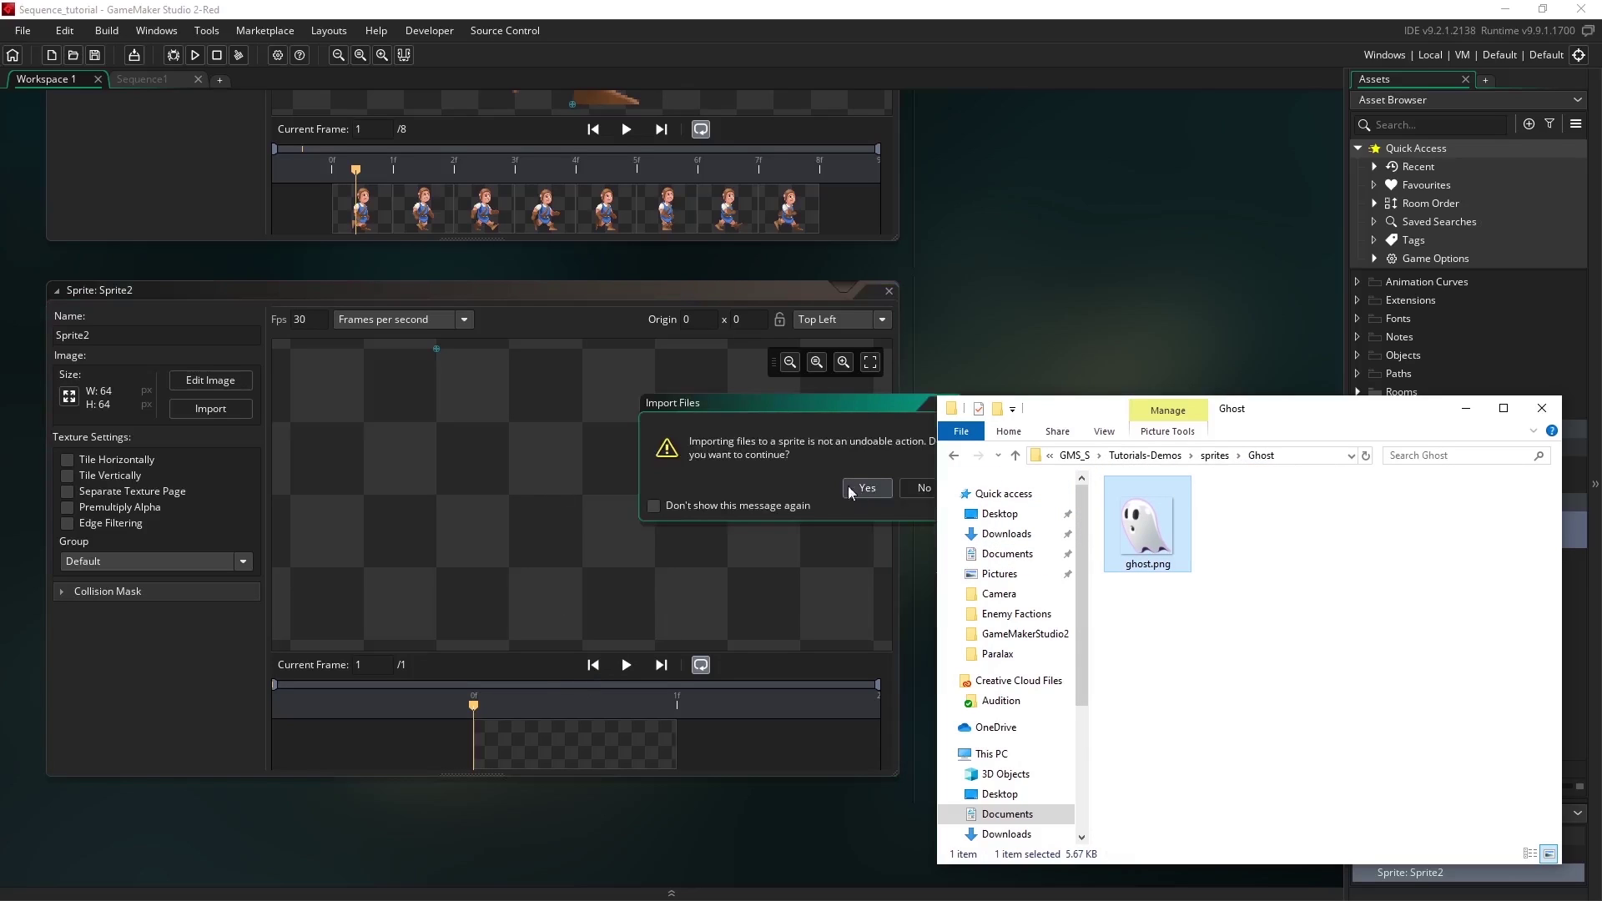
{"action": "left_click", "coordinate": [819, 472]}
{"action": "left_click", "coordinate": [865, 489]}
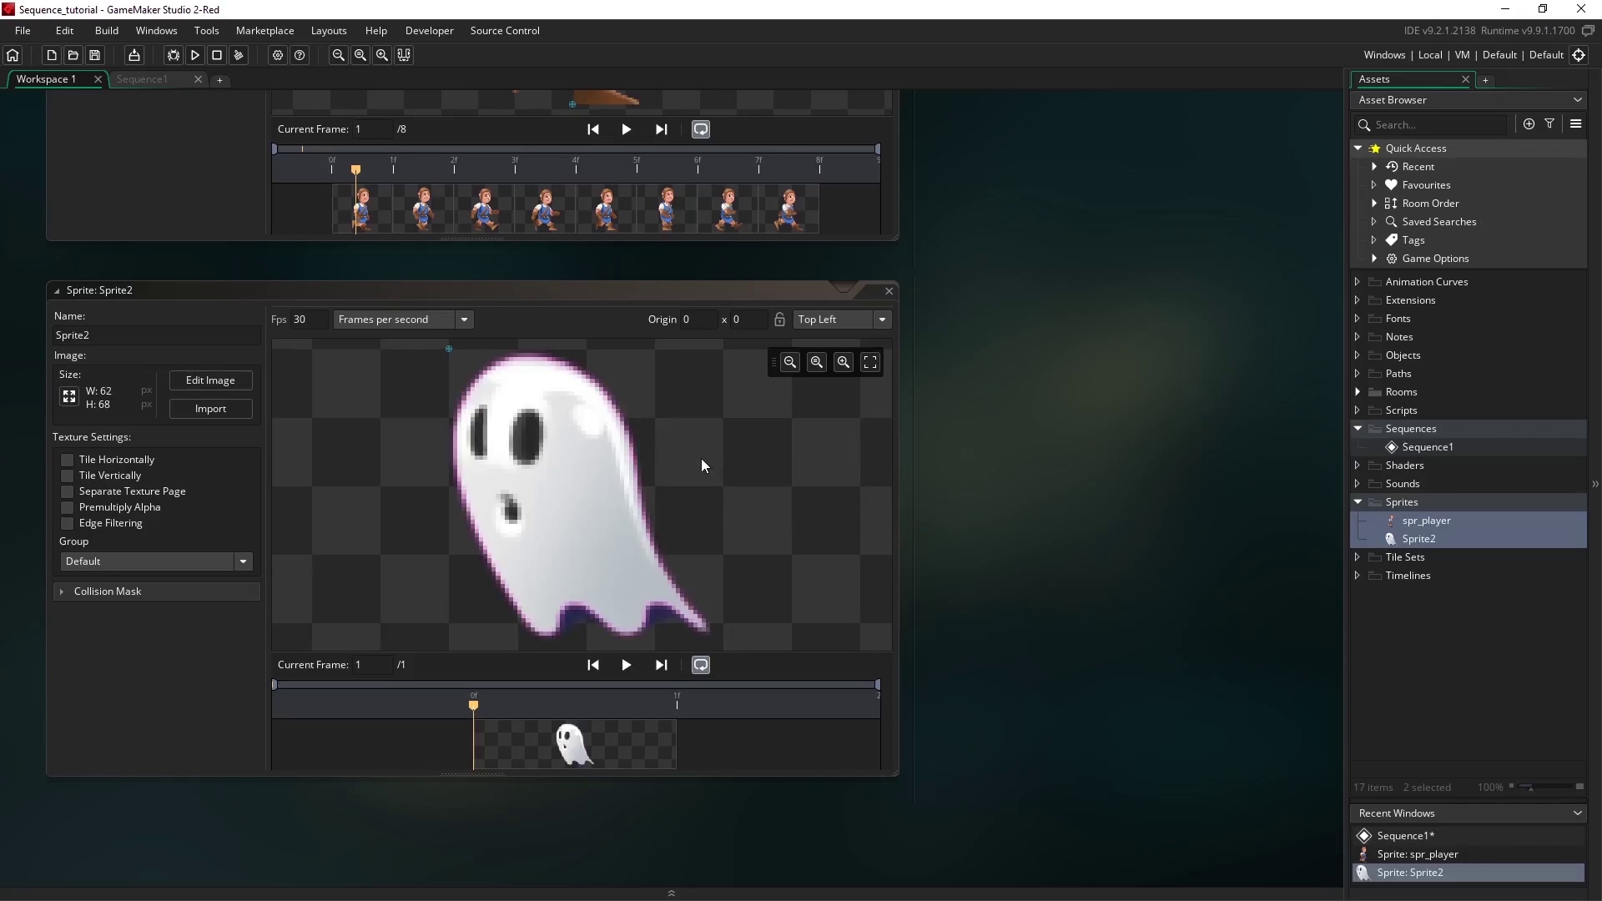
- Set the ghost's origin to Middle Centre (31, 34) and rename the sprite spr_ghost
{"action": "scroll", "coordinate": [696, 473], "scroll_direction": "down", "scroll_amount": 3}
{"action": "middle_click_drag", "start_coordinate": [729, 470], "coordinate": [677, 479]}
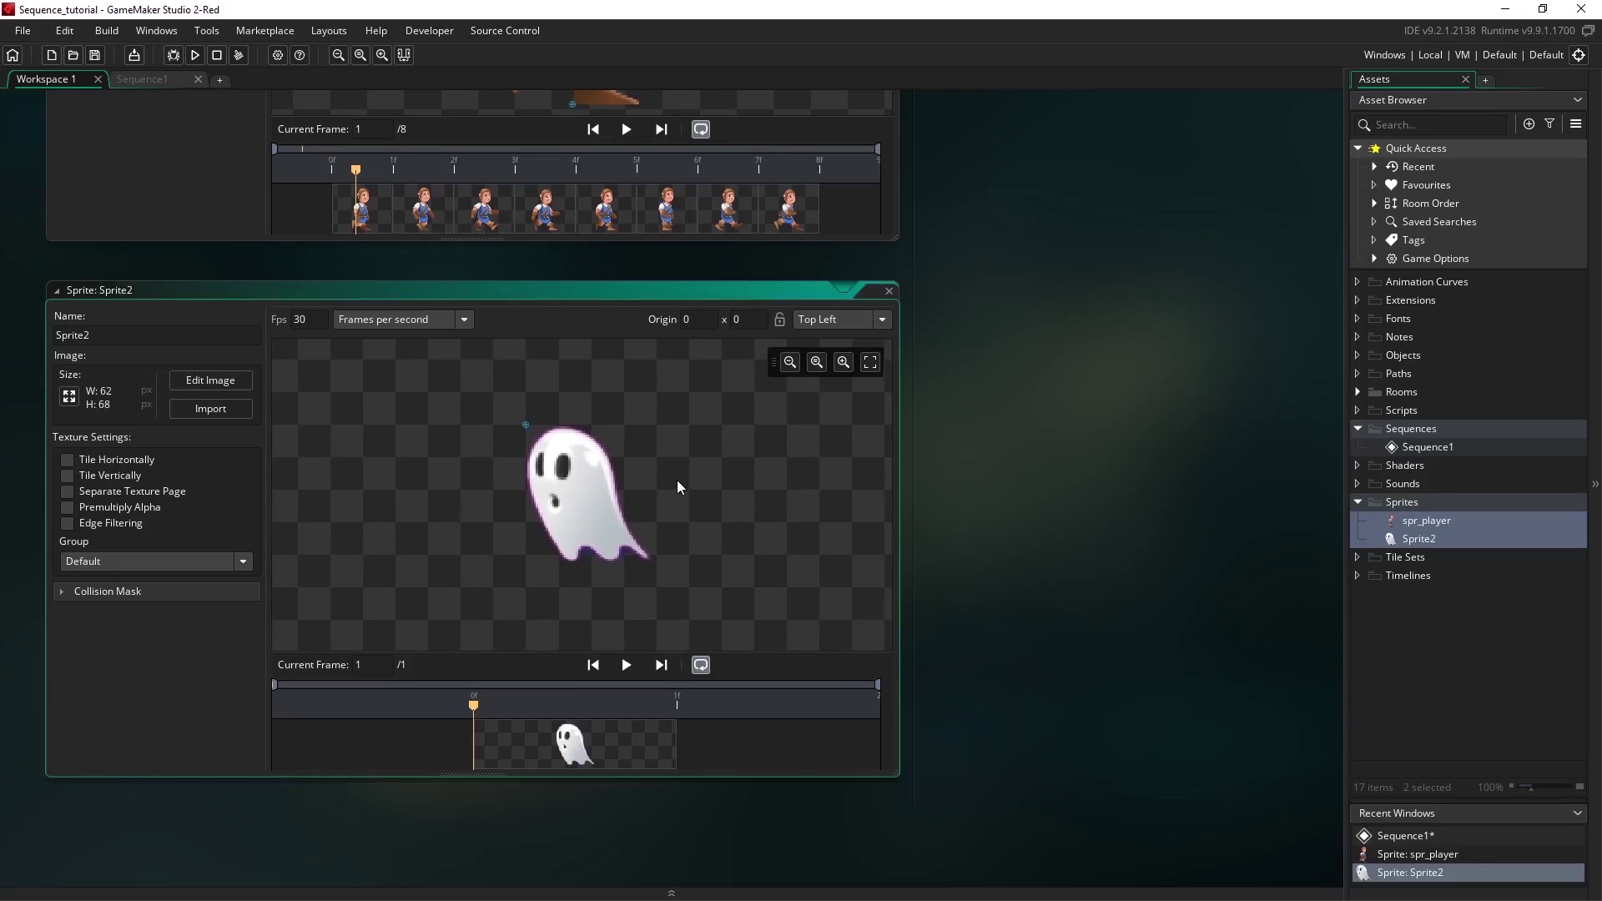
{"action": "scroll", "coordinate": [678, 479], "scroll_direction": "down", "scroll_amount": 2}
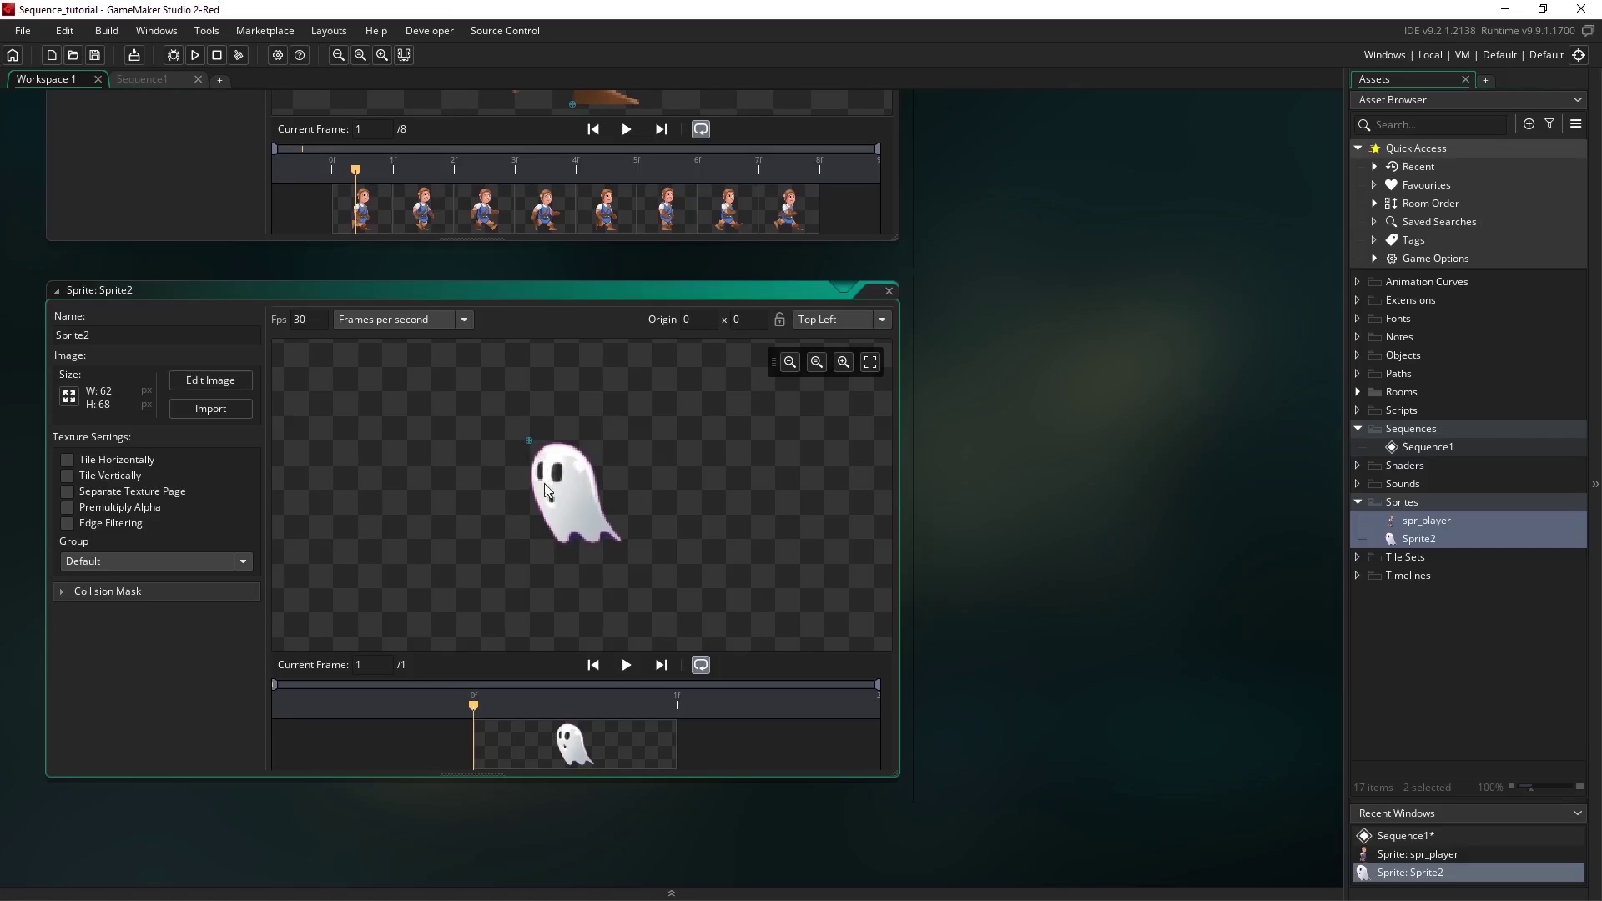
{"action": "left_click", "coordinate": [828, 325]}
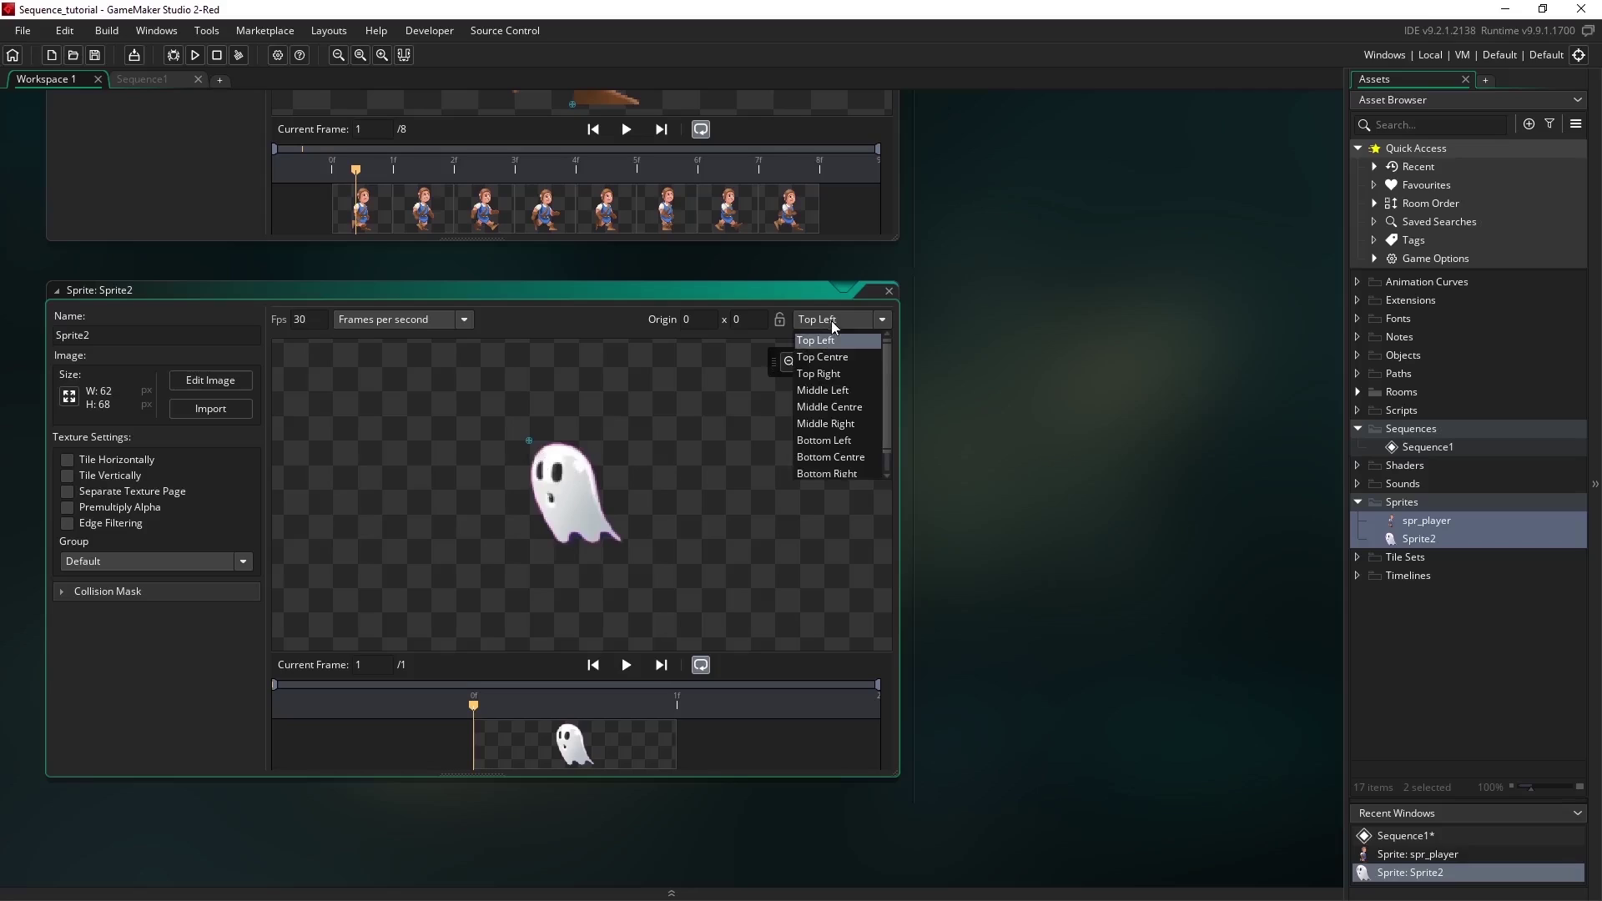
{"action": "left_click", "coordinate": [847, 408]}
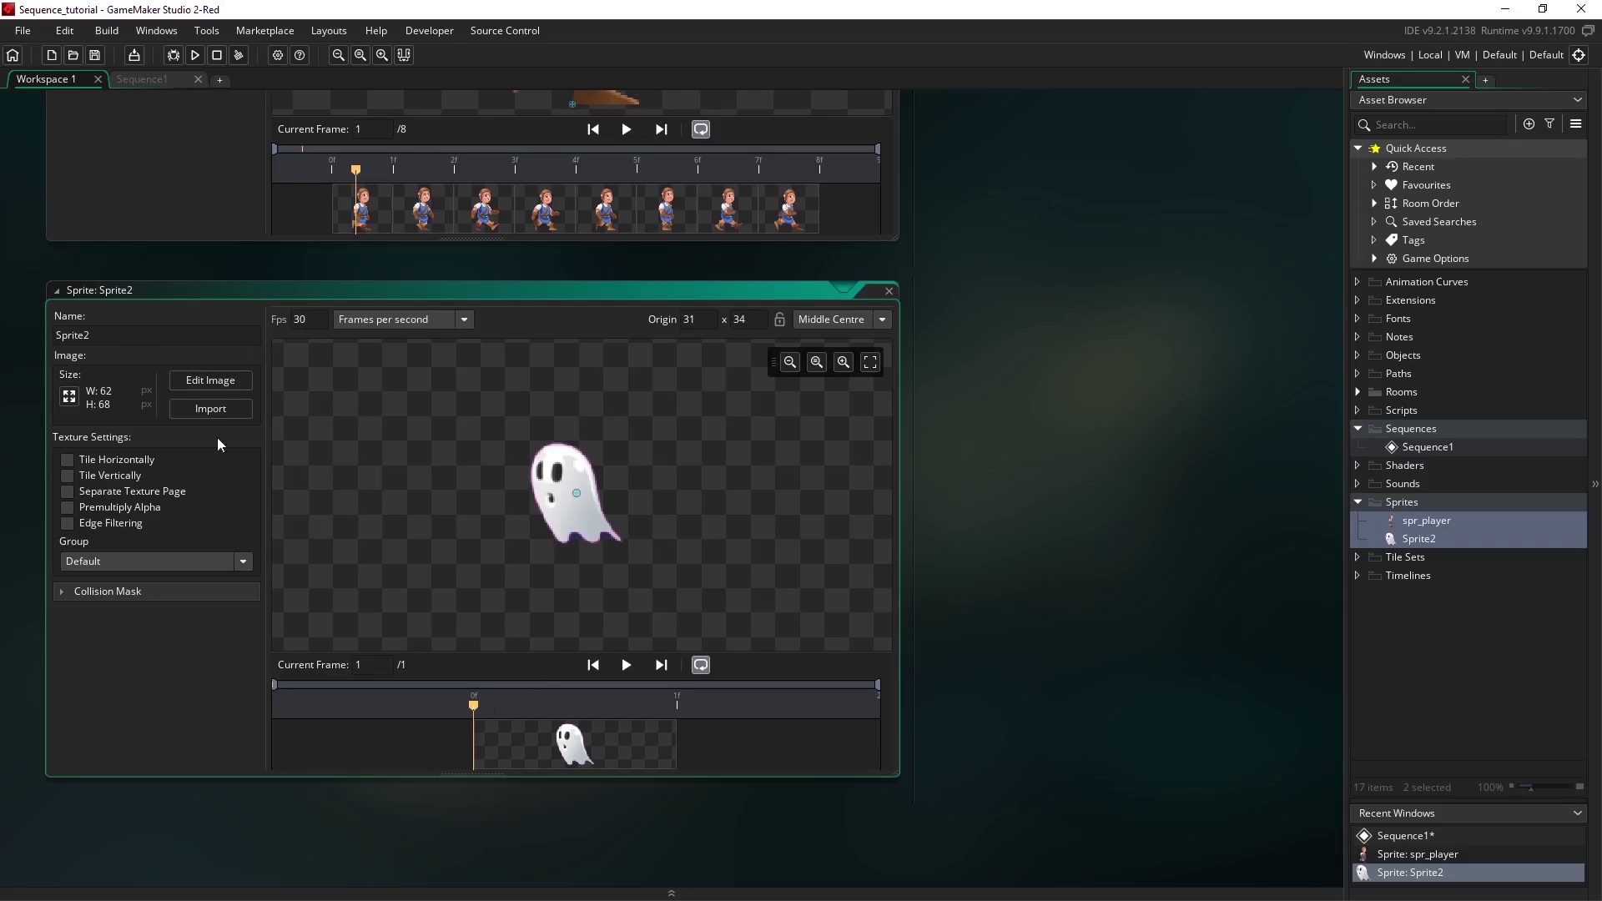
{"action": "double_click", "coordinate": [72, 334]}
{"action": "type", "text": "spr_ghost"}
{"action": "key", "text": "Return"}
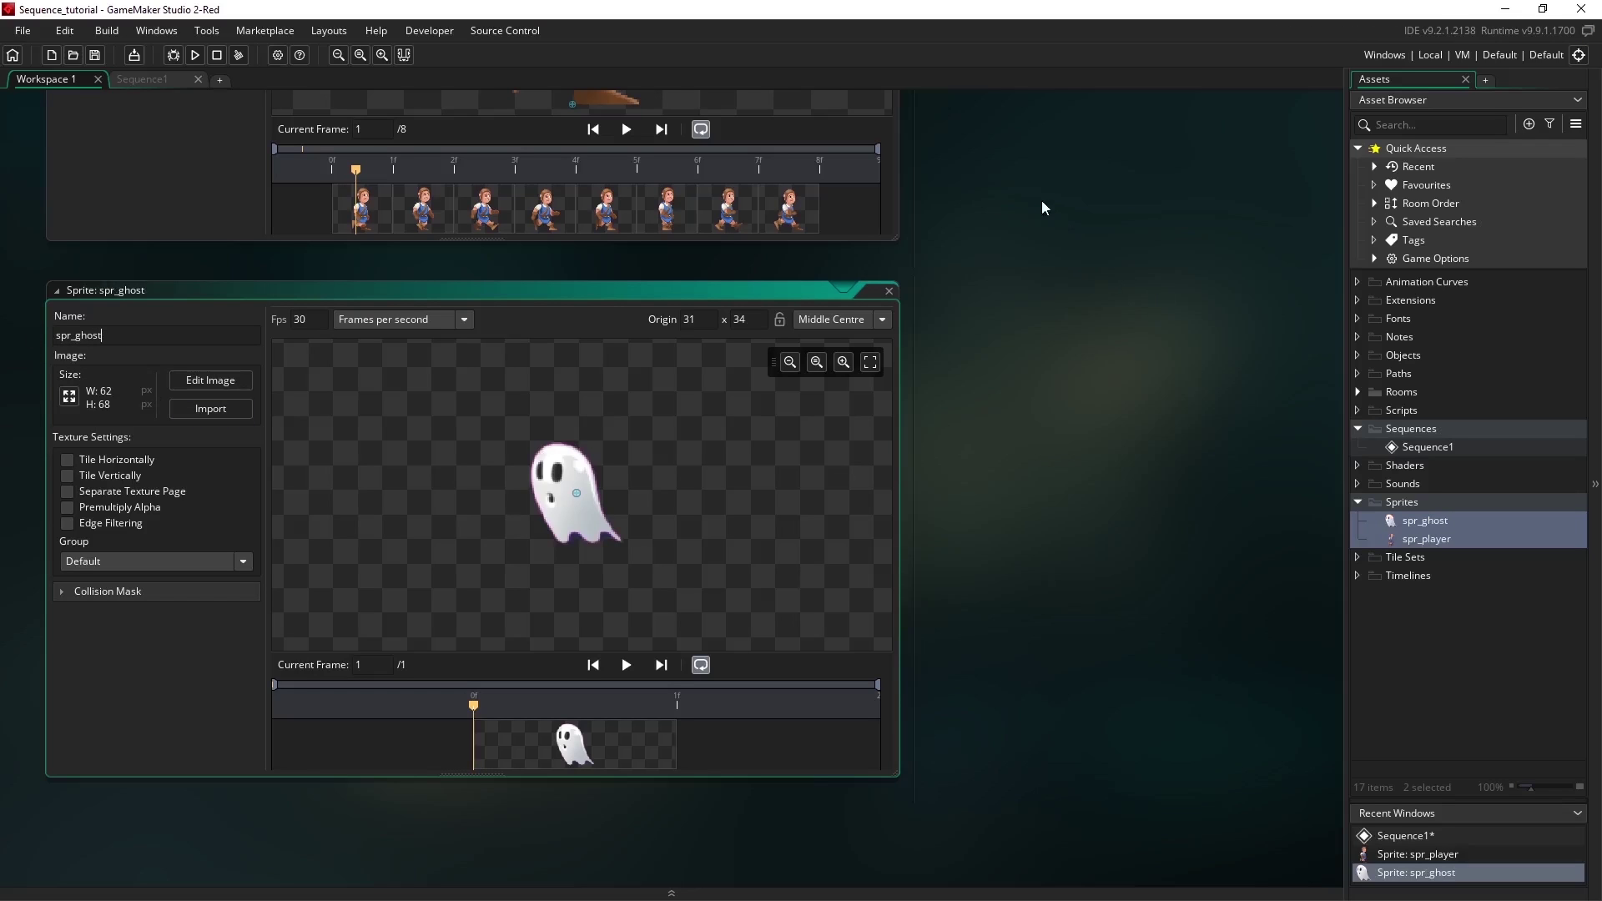
{"action": "middle_click_drag", "start_coordinate": [1042, 201], "coordinate": [1149, 528]}
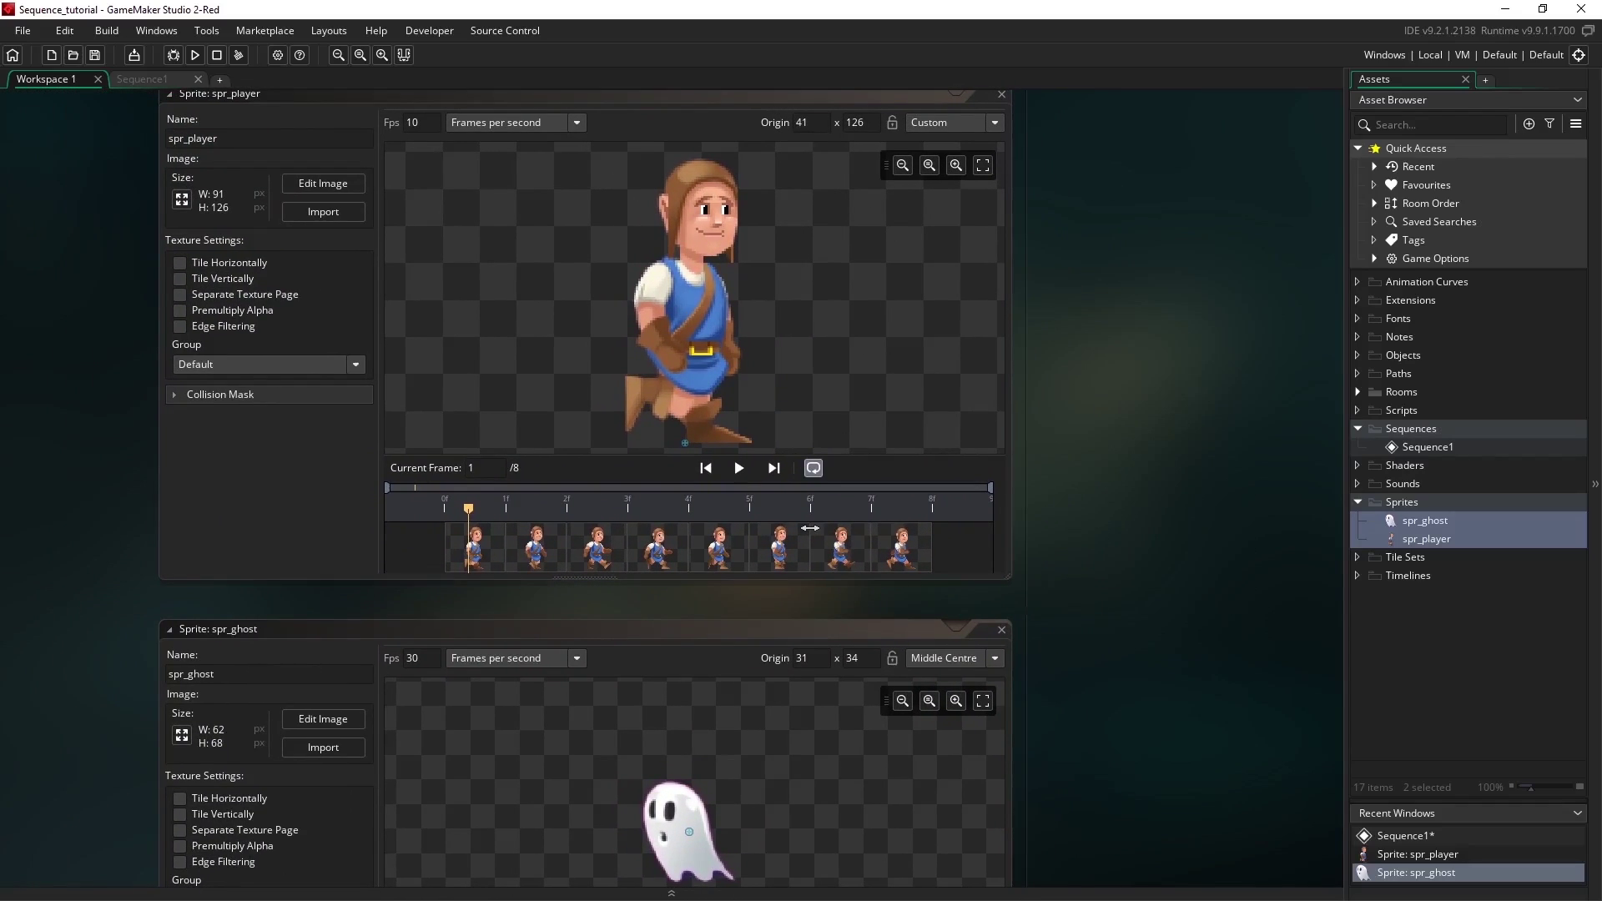